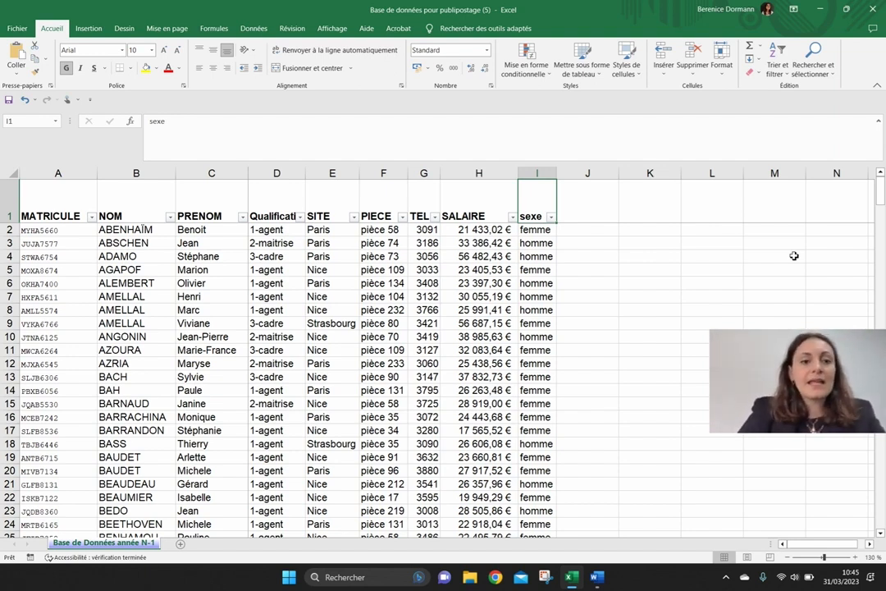
Step: Examine the column headings of the employee database, from MATRICULE and NOM to SALAIRE and sexe
left_click(147, 197)
left_click(277, 199)
left_click(382, 200)
left_click(586, 203)
left_click(479, 212)
Step: Review the employee records under each column and skim the list down and back to the first rows
left_click(49, 244)
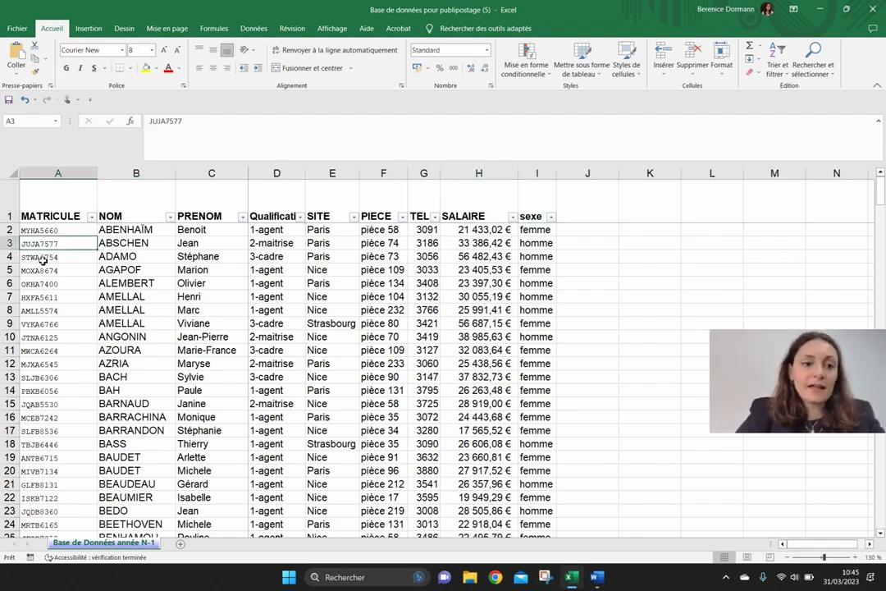
left_click(111, 257)
left_click(192, 257)
left_click(275, 257)
left_click(322, 257)
left_click(391, 258)
left_click(425, 257)
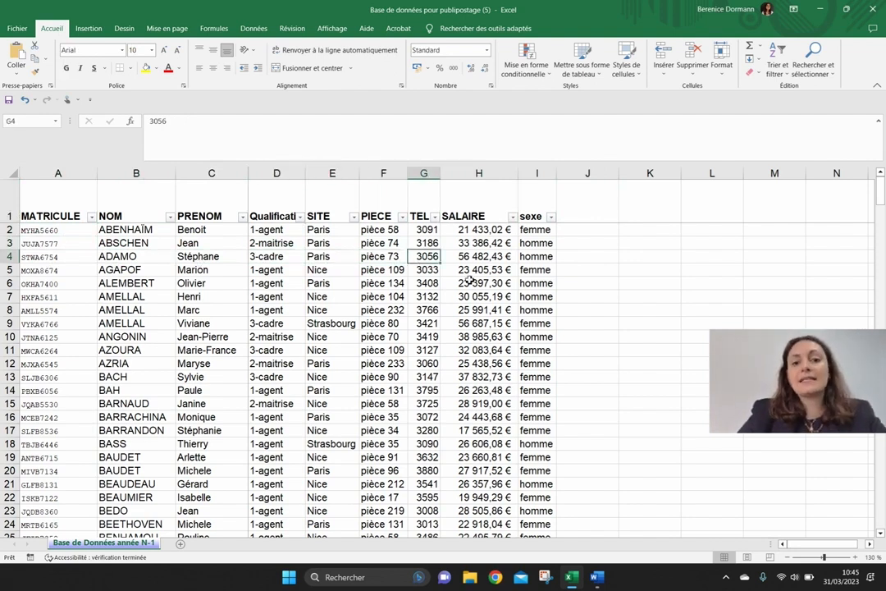
left_click(476, 270)
left_click(536, 270)
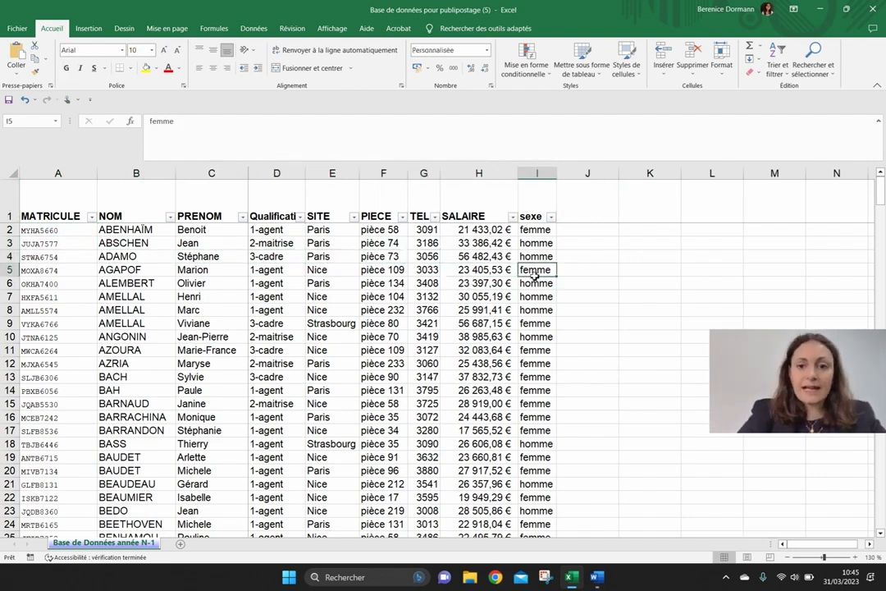
left_click(266, 321)
scroll(263, 318, "down", 20)
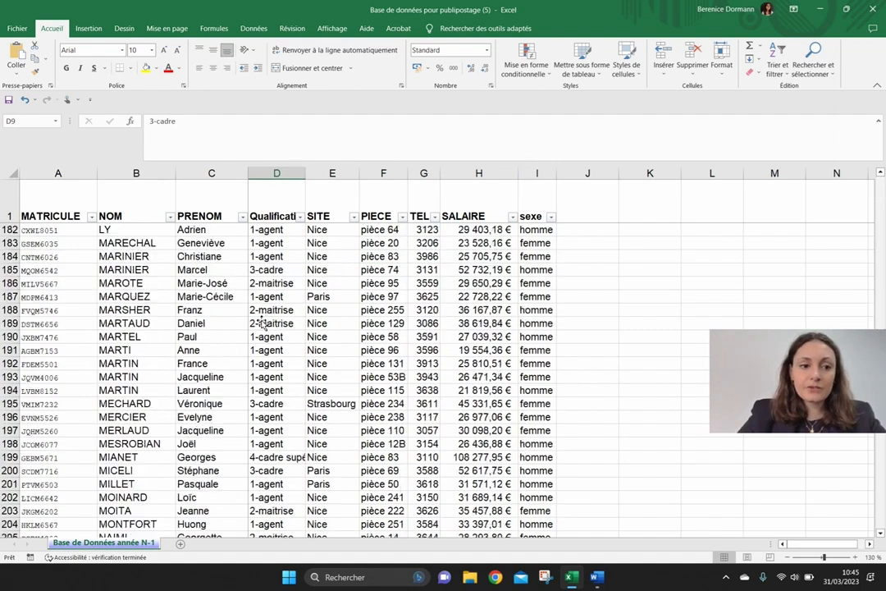
scroll(260, 319, "up", 20)
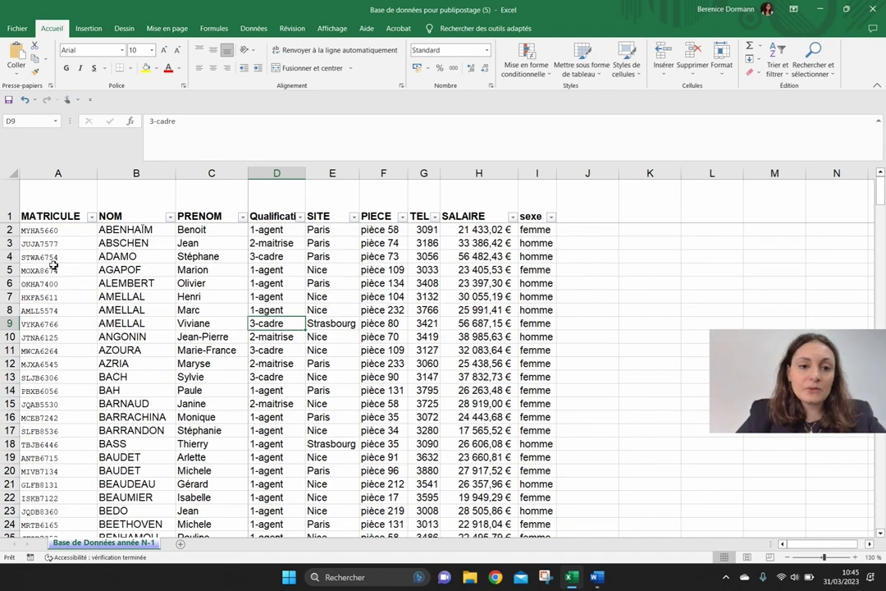
Step: Switch to the Word letter and examine where recipient name, Qualification, Site and registration number are missing
key("alt+Tab")
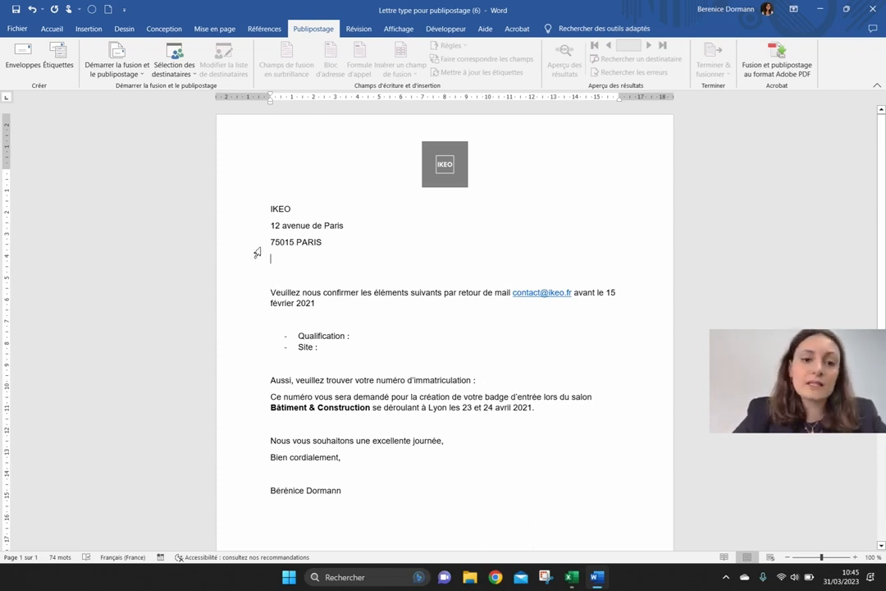
left_click(267, 292)
left_click(333, 321)
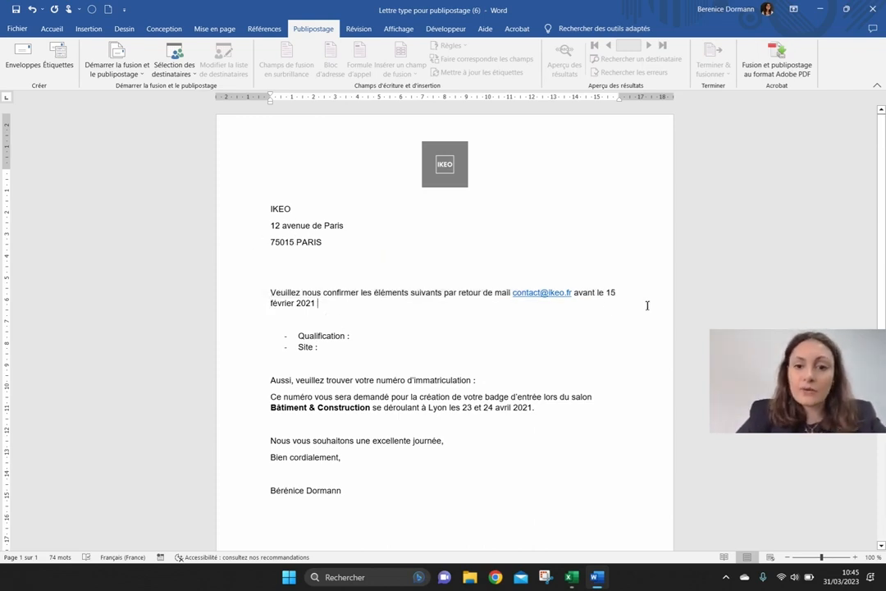
left_click(370, 346)
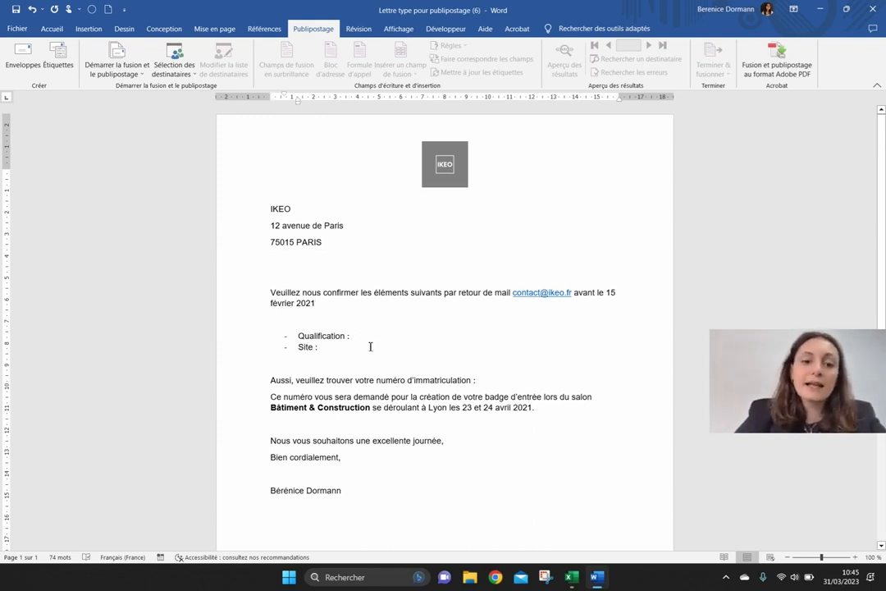
key("Down")
left_click(567, 382)
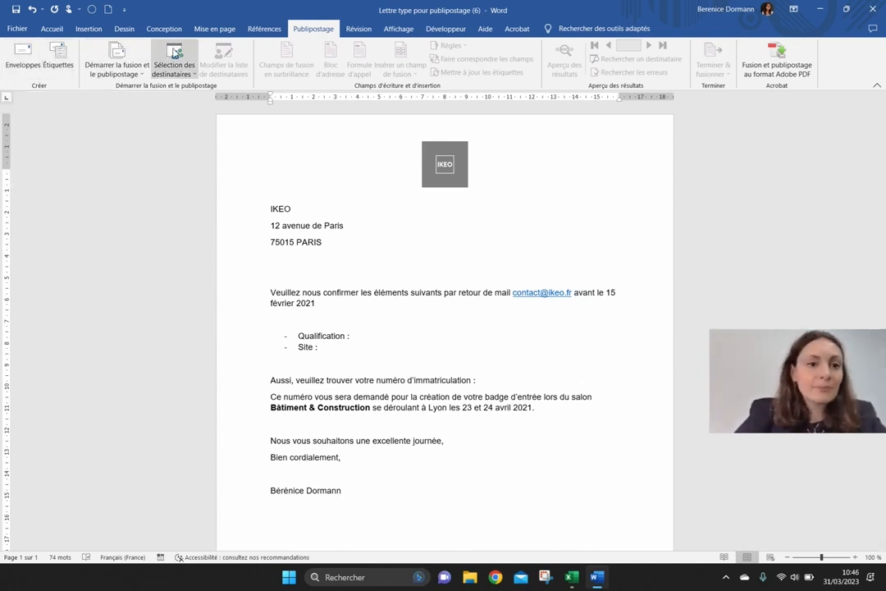
Step: Attach the existing list "Base de données pour publipostage (5)" from the Téléchargements folder as the letter's recipient source
left_click(175, 53)
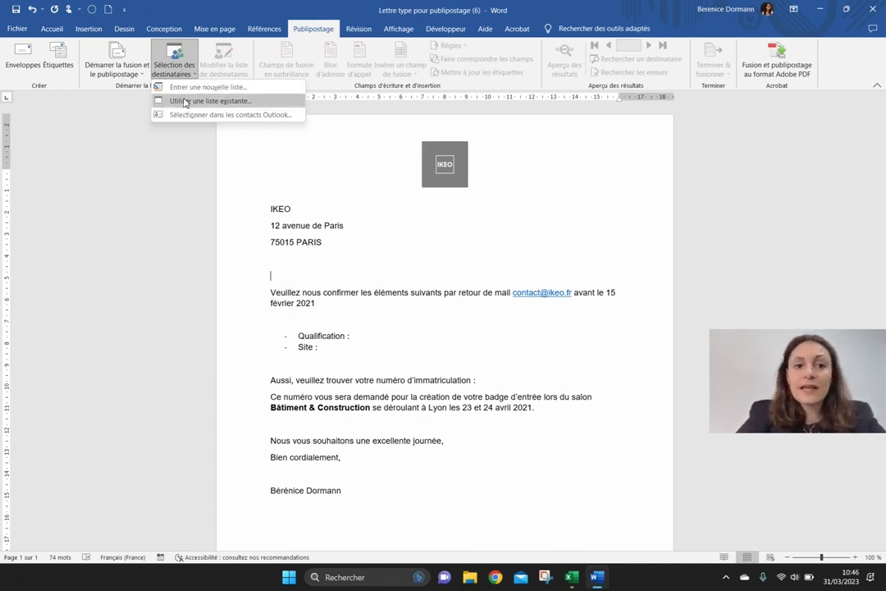
left_click(186, 103)
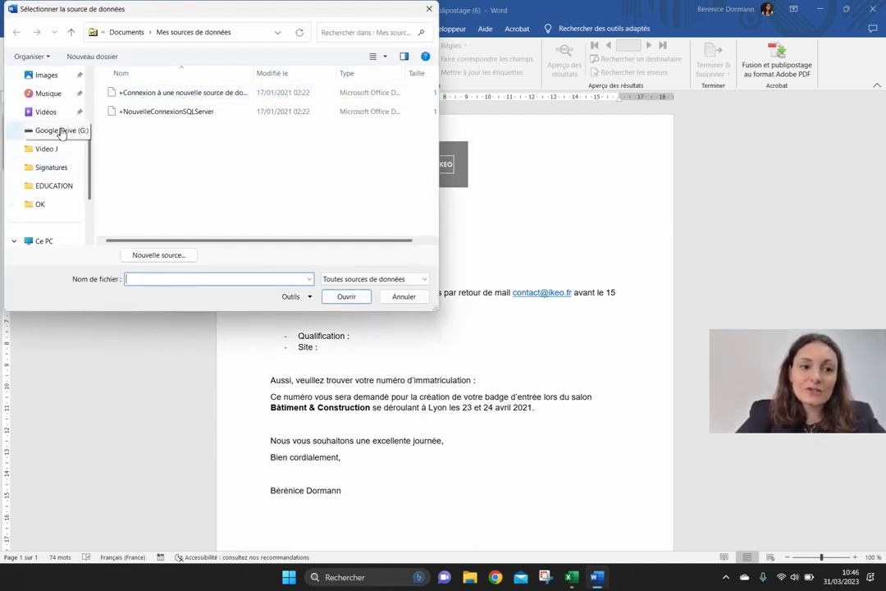
scroll(61, 134, "up", 3)
left_click(58, 149)
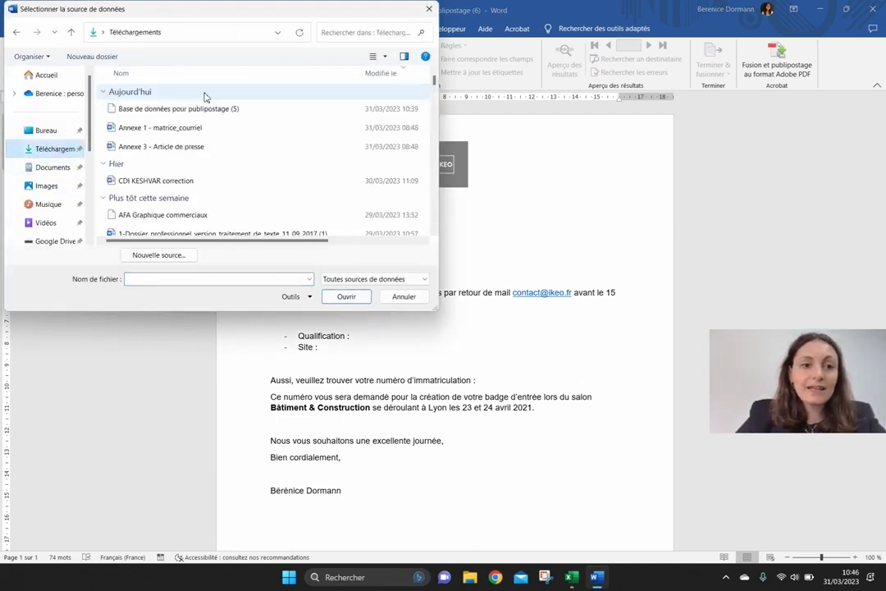
left_click(181, 110)
left_click(183, 127)
double_click(184, 127)
left_click_drag(165, 199, 558, 154)
double_click(465, 194)
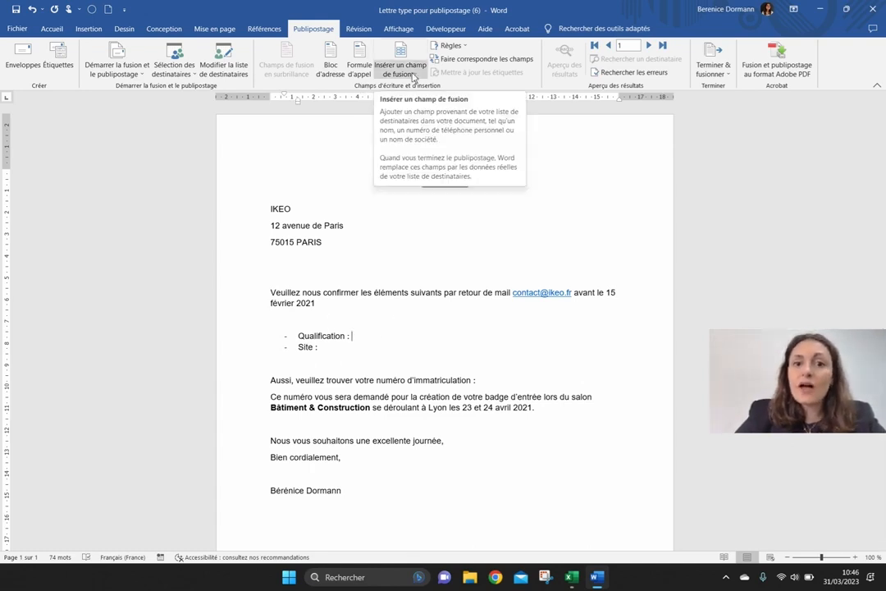
Step: Compare the merge fields available in Word with the database's column headings in Excel
left_click(413, 75)
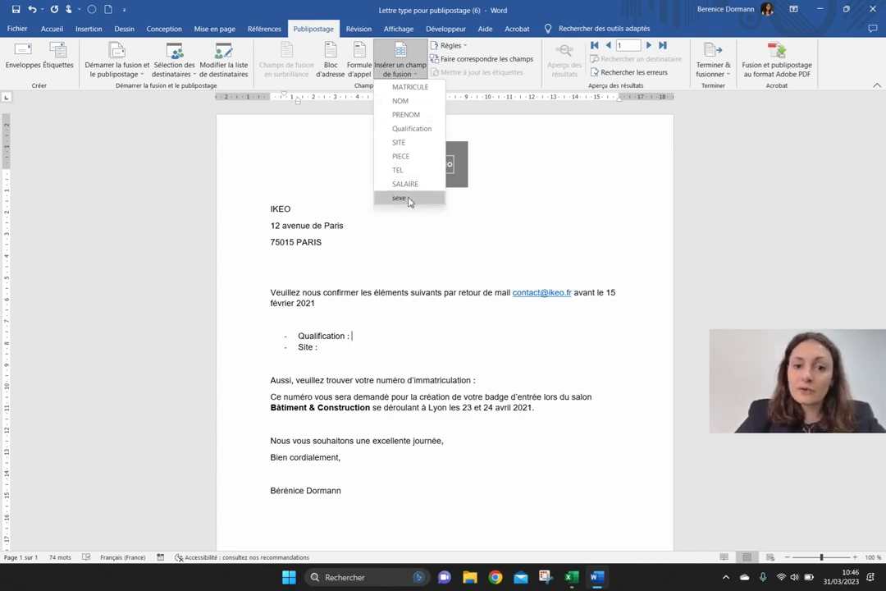
key("alt+Tab")
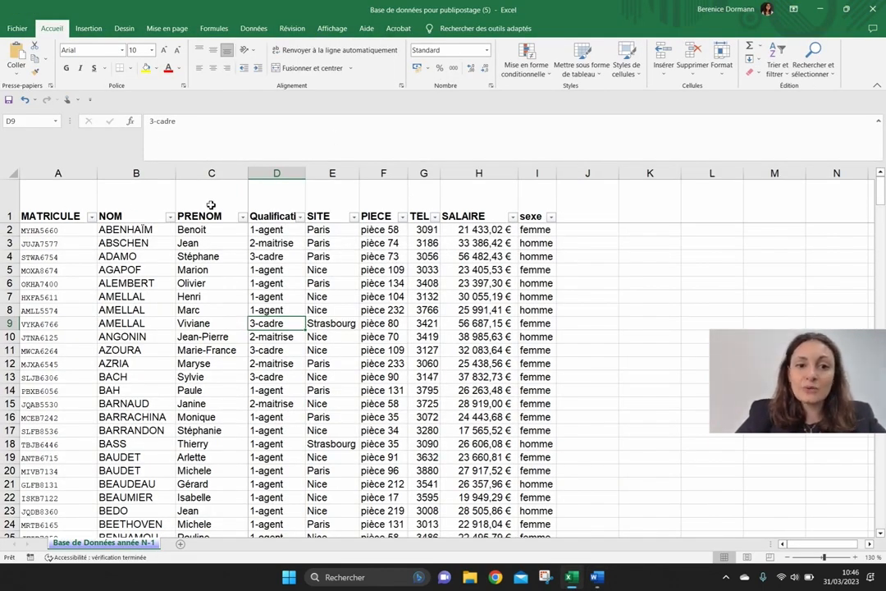
key("alt+Tab")
left_click(399, 71)
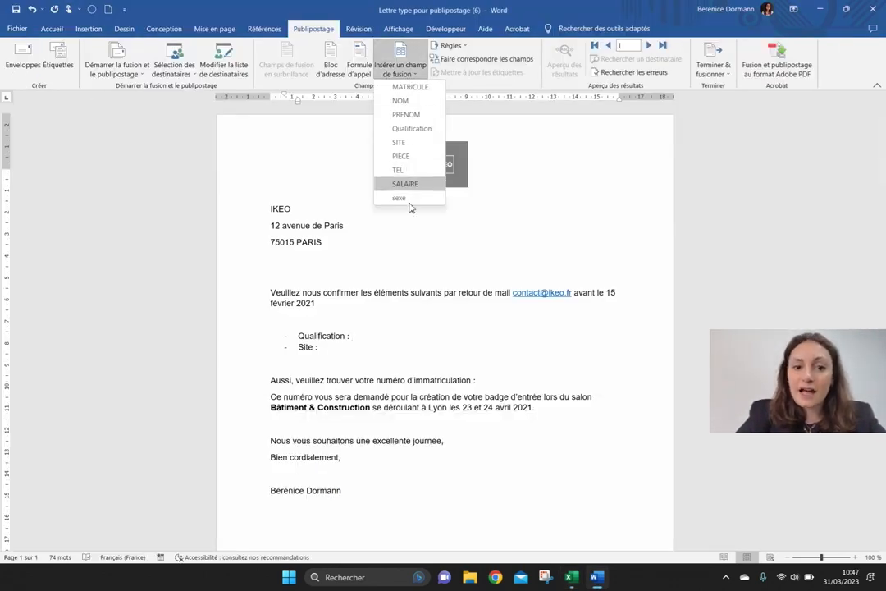
Step: Insert the Qualification merge field after "Qualification :" and the SITE merge field after "Site :"
left_click(386, 334)
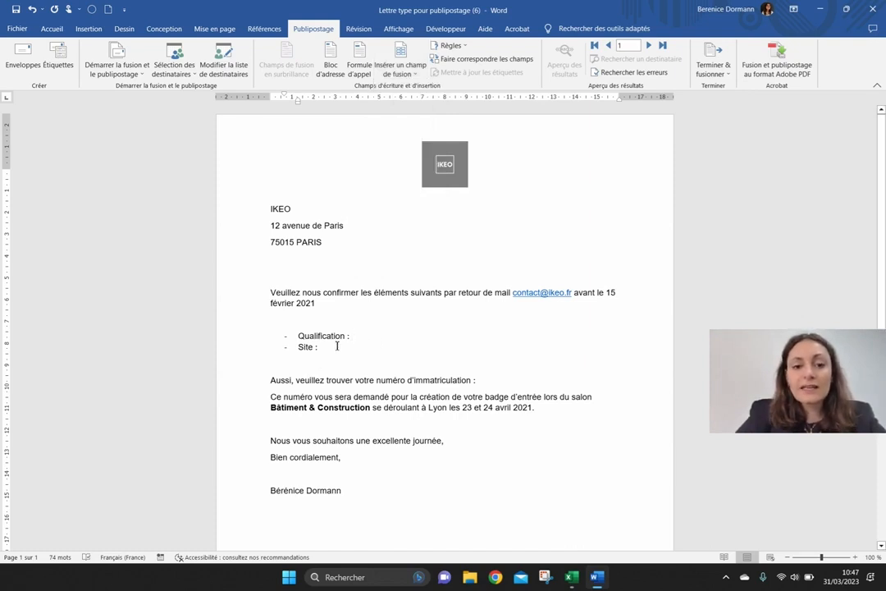
left_click(400, 69)
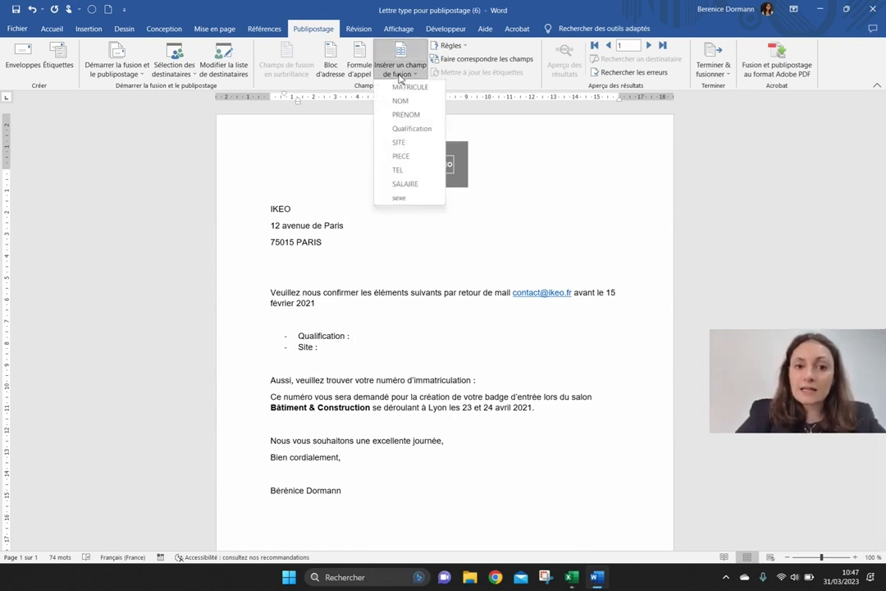
left_click(410, 129)
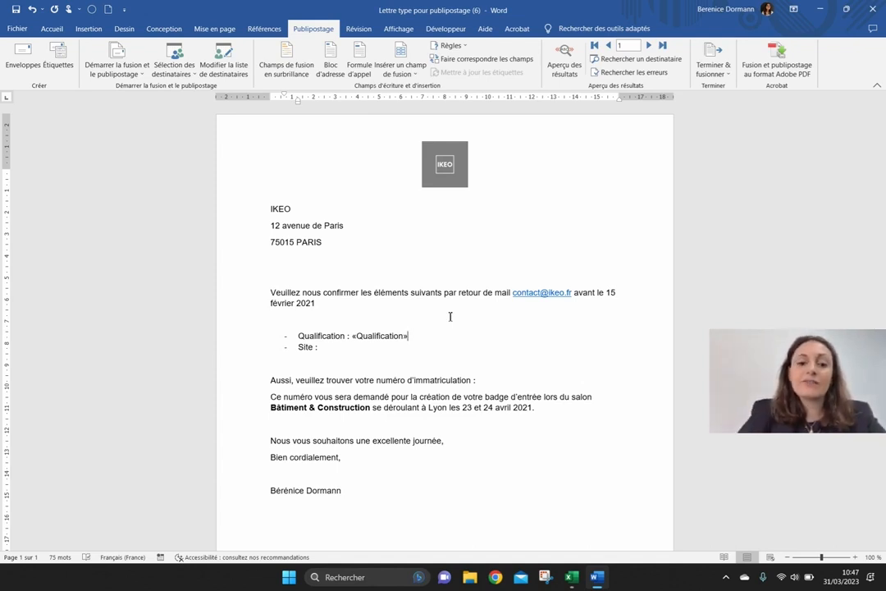
left_click(364, 353)
left_click(401, 76)
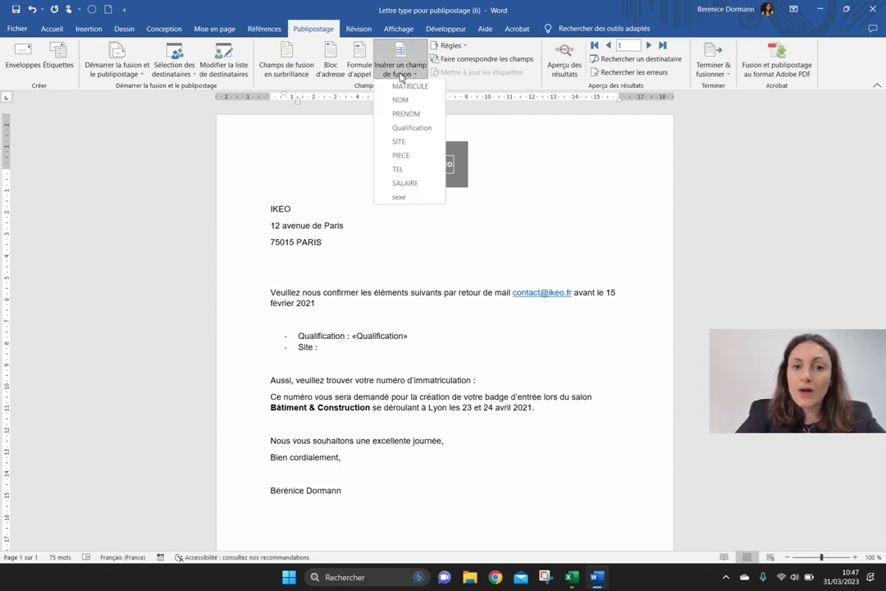
left_click(398, 142)
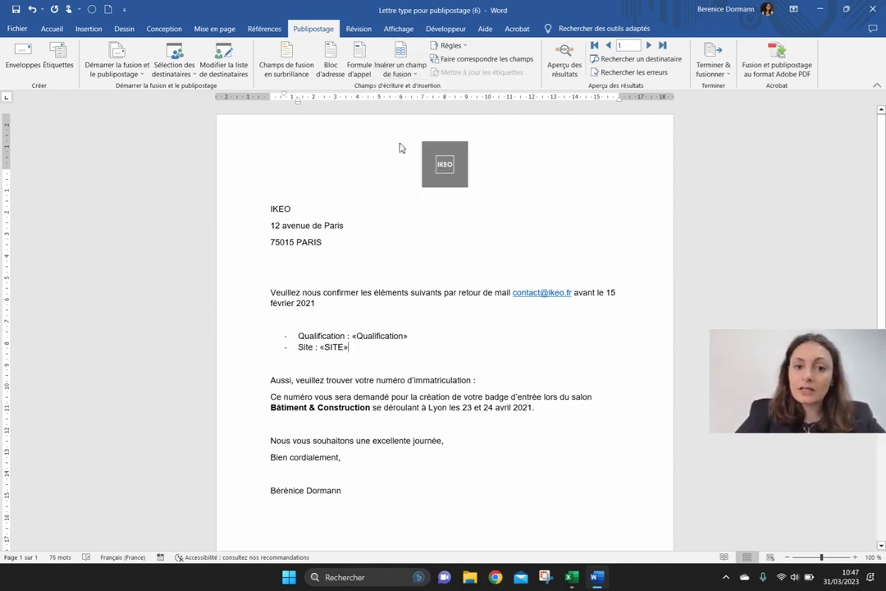
Step: Insert the MATRICULE merge field after "Aussi, veuillez trouver votre numéro d'immatriculation :"
left_click(507, 387)
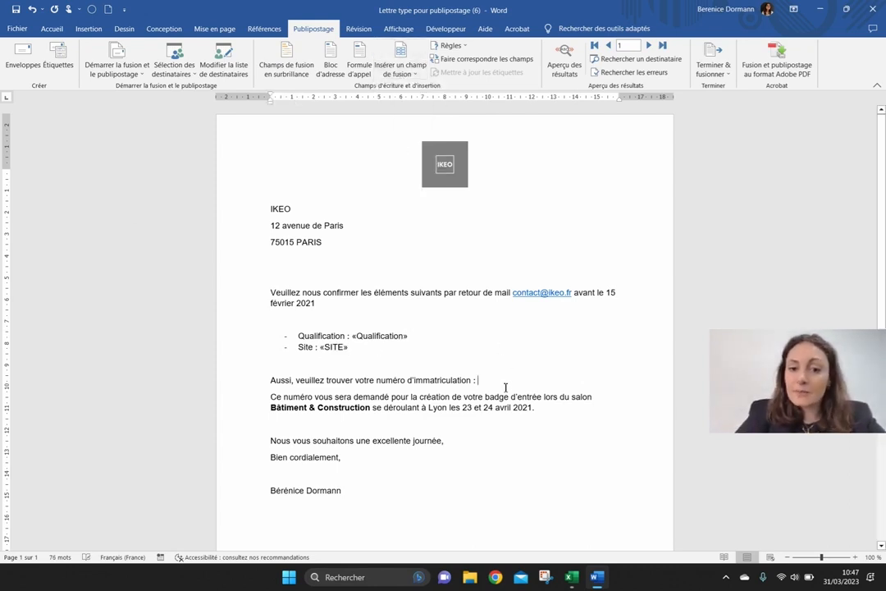
left_click(413, 77)
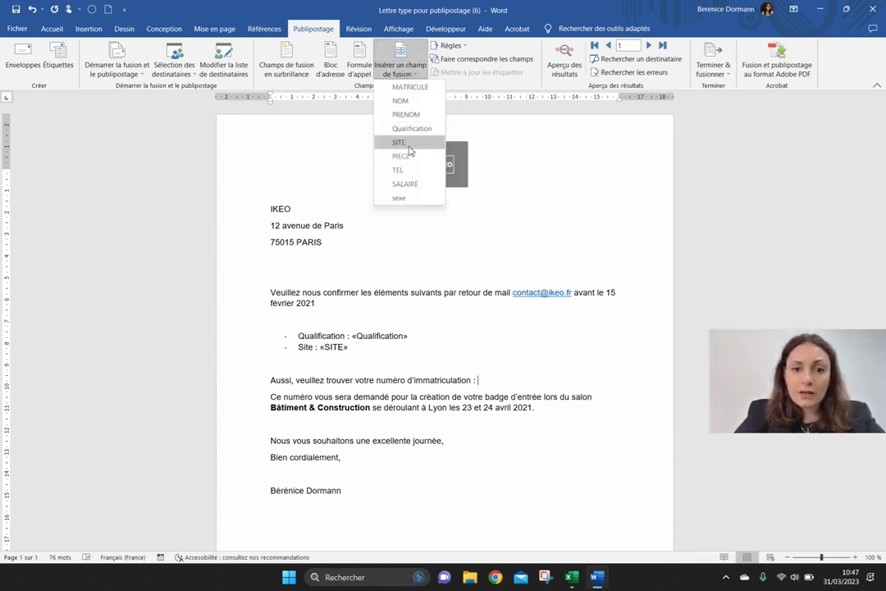
left_click(419, 90)
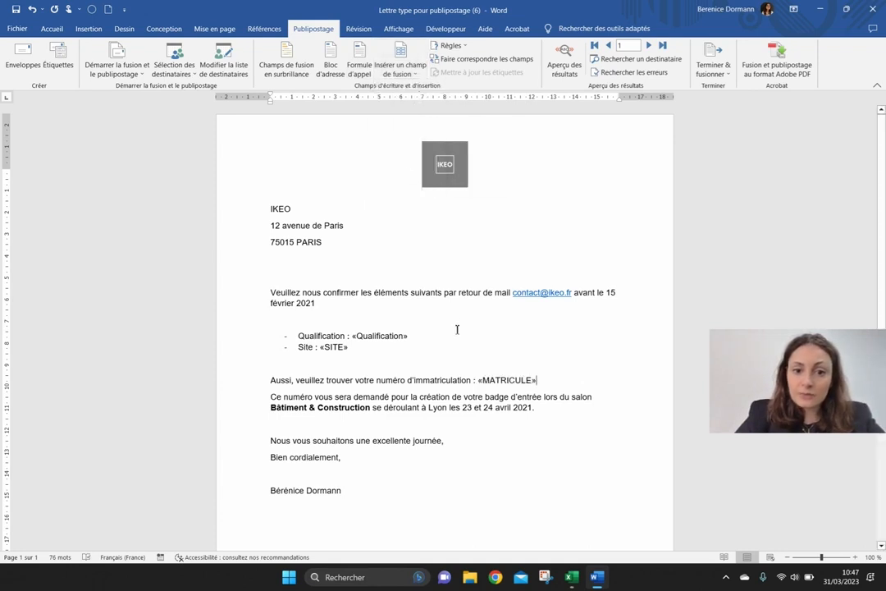
Step: Check the MATRICULE column in the Excel database and return to the Word letter
key("alt+Tab")
left_click_drag(57, 196, 62, 317)
left_click(63, 317)
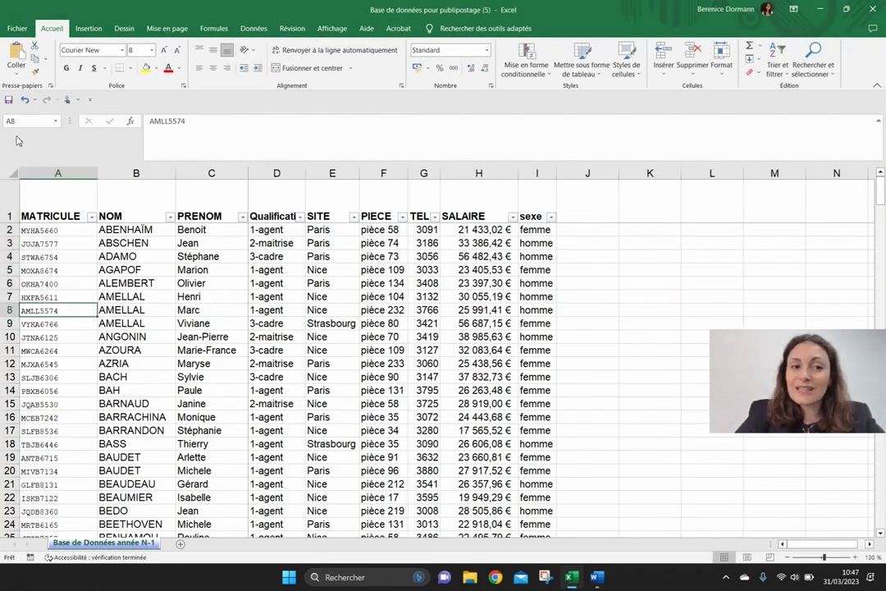
key("alt+Tab")
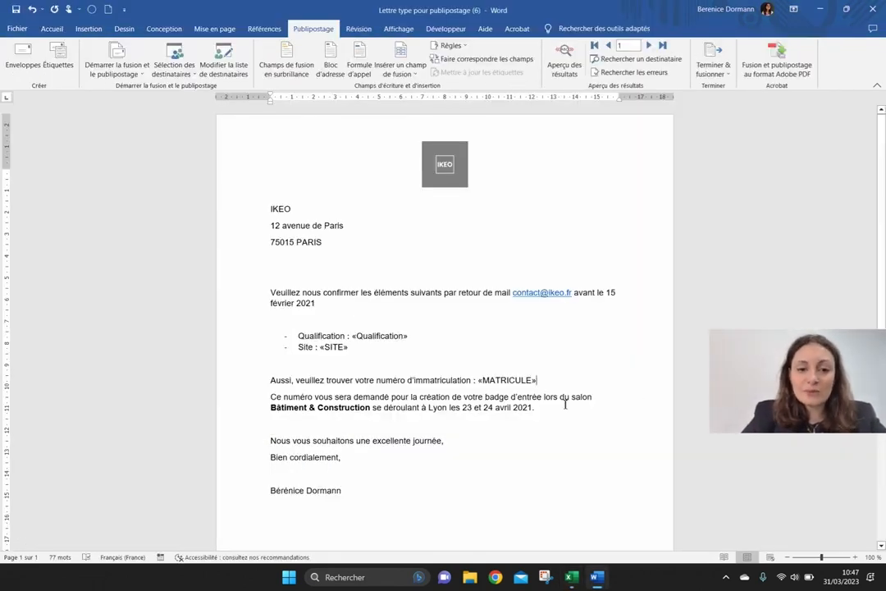
Step: Add a salutation line above "Veuillez nous confirmer" with the PRENOM and NOM merge fields followed by a comma
left_click(301, 275)
key("Return")
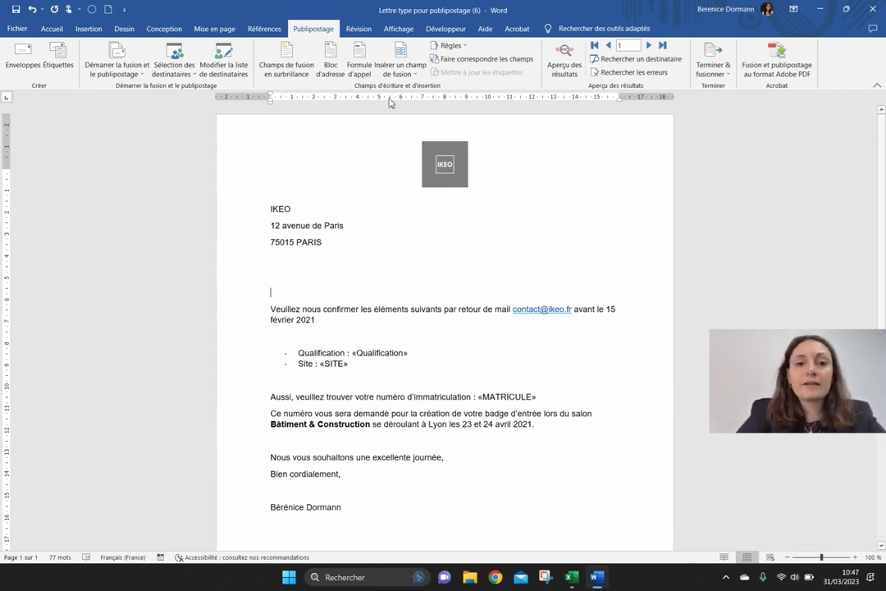
left_click(400, 70)
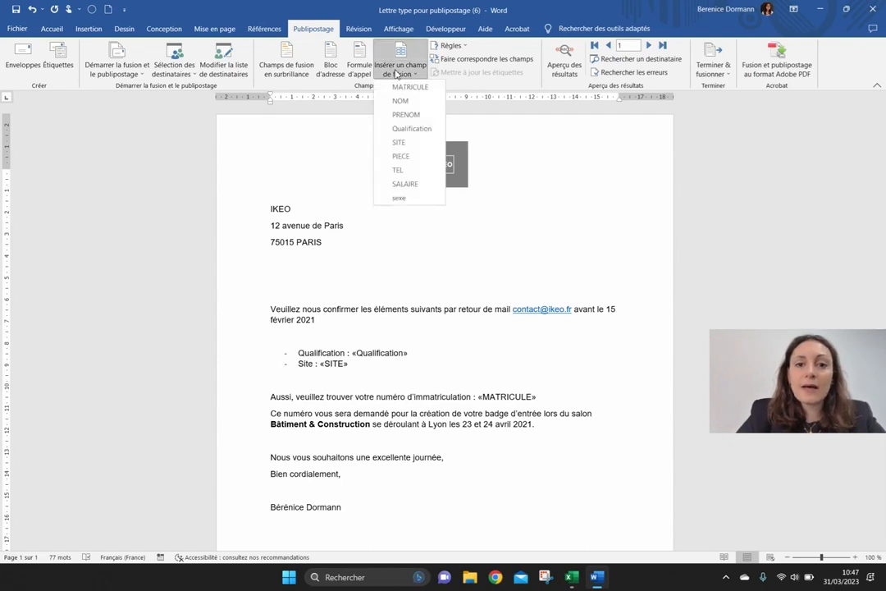
left_click(406, 114)
left_click(408, 76)
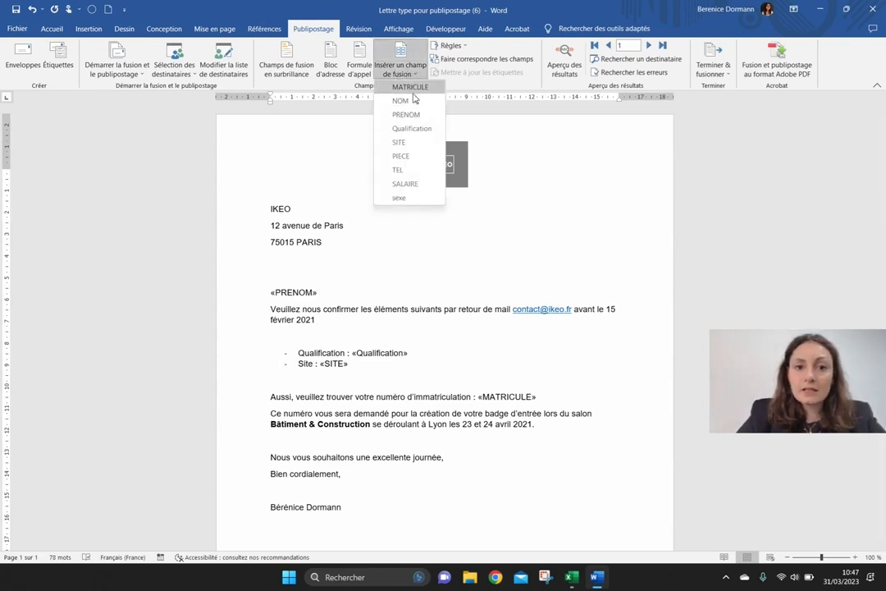
left_click(409, 102)
type(",")
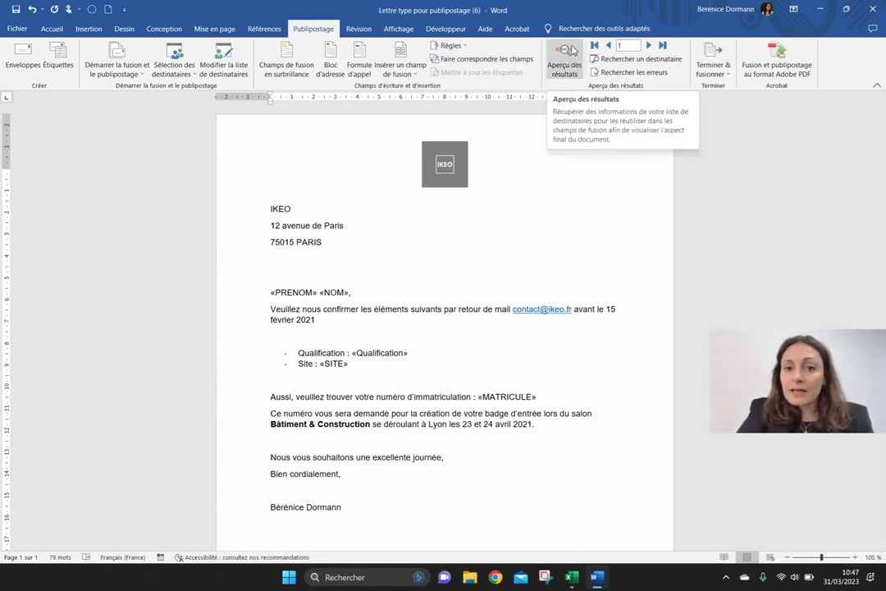
Step: Preview the merge results in the letter and compare the first recipient's details with the Excel database
left_click(564, 67)
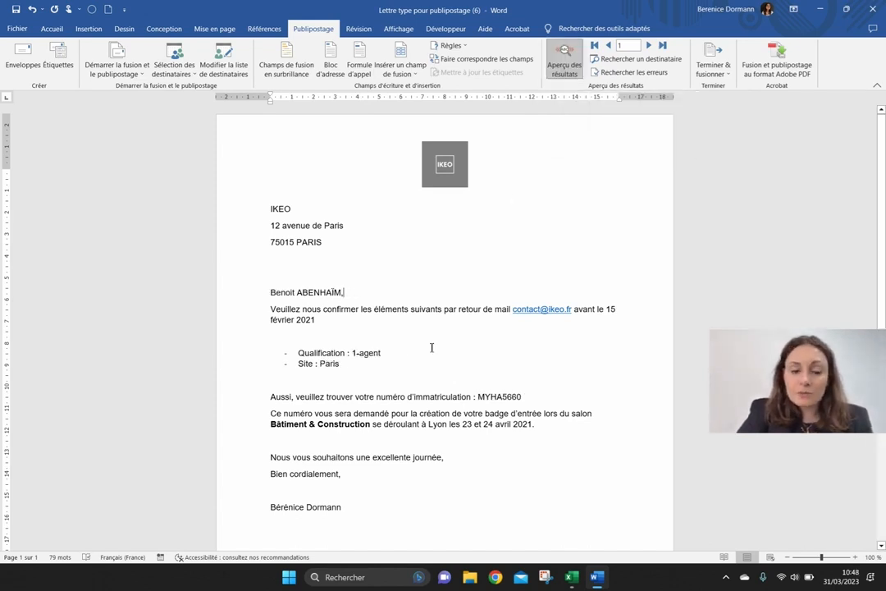
key("alt+Tab")
left_click(164, 230)
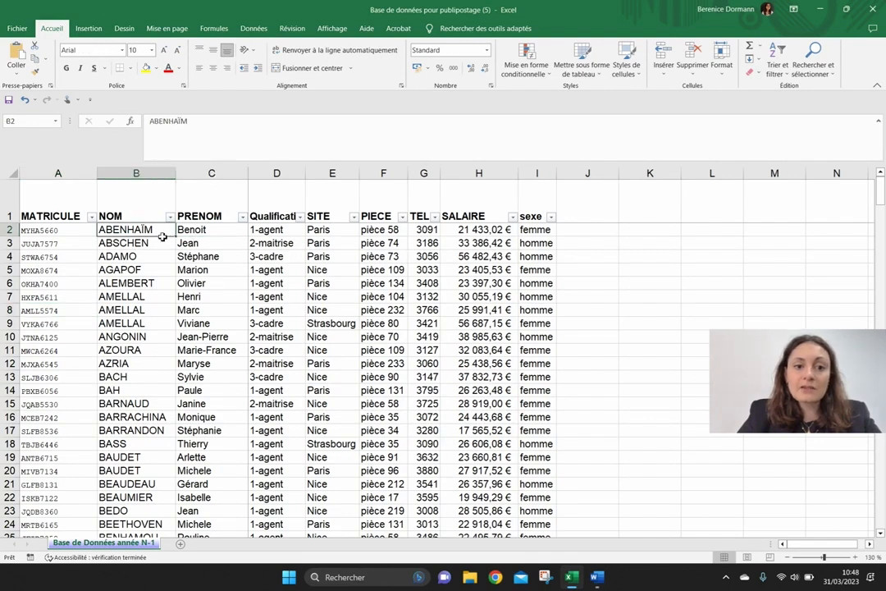
key("alt+Tab")
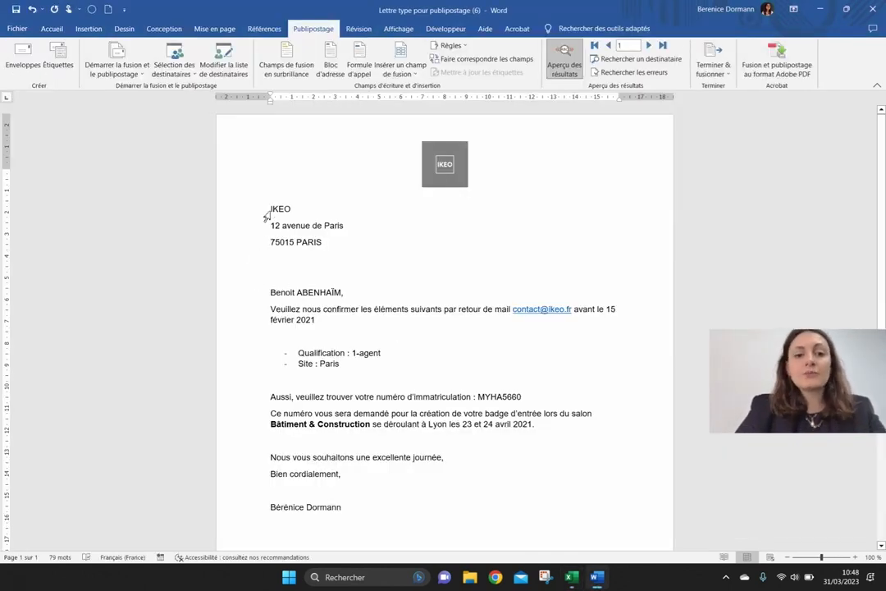
left_click(301, 295)
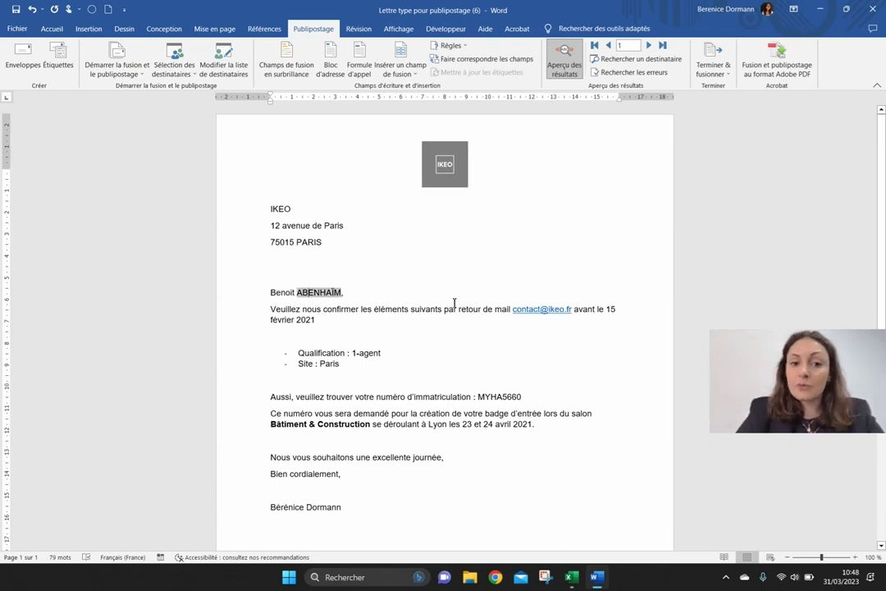
key("End")
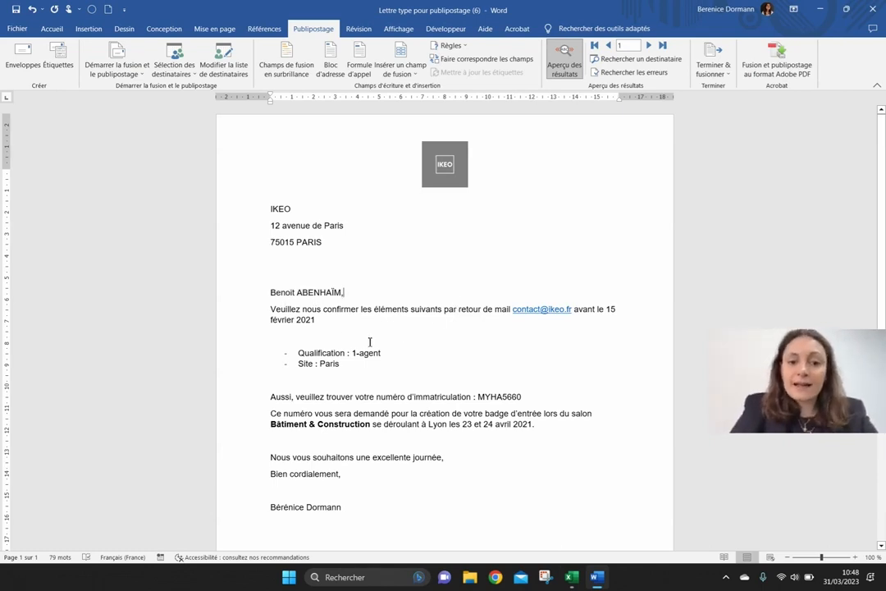
Step: Compare the first recipient's letter with row 2 of the Excel database and return to the Word letter
left_click(366, 382)
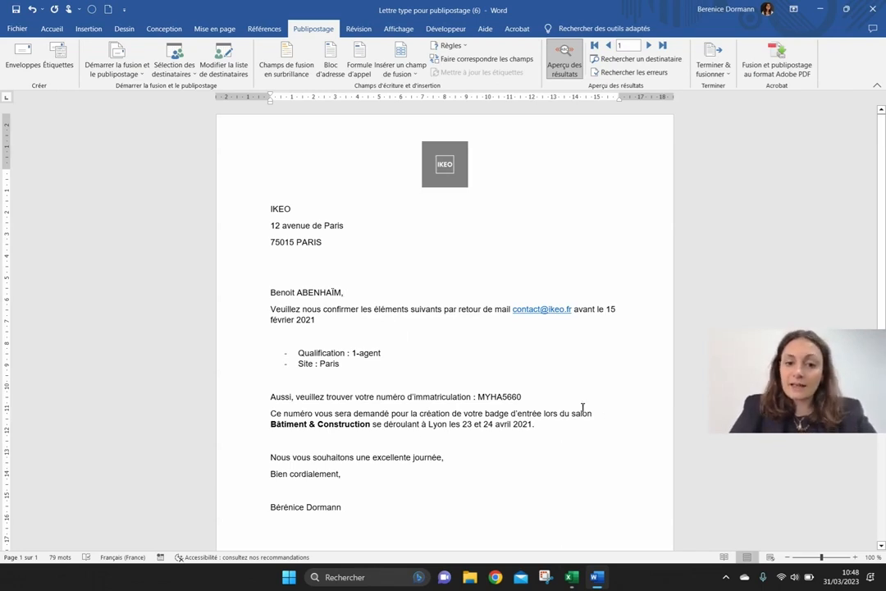
key("alt+Tab")
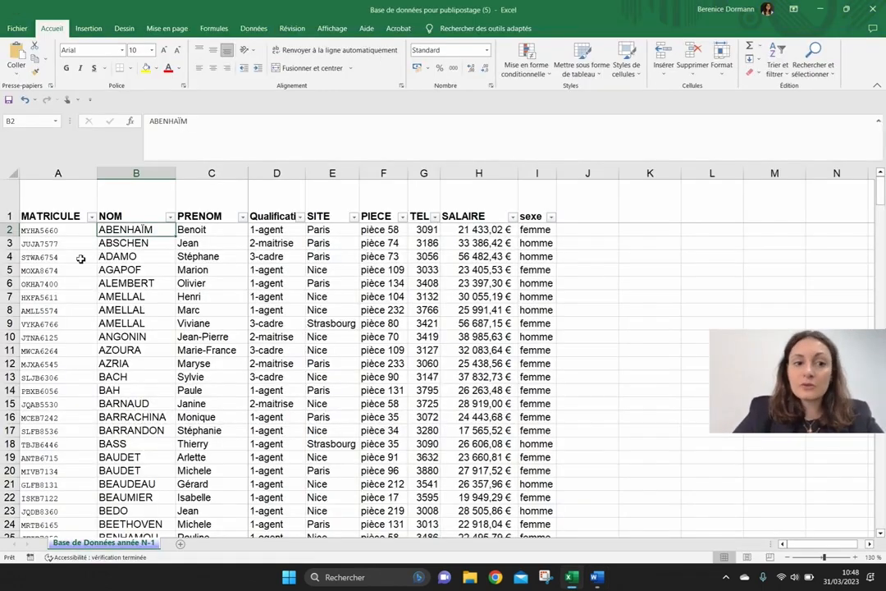
left_click(80, 242)
left_click(80, 232)
left_click(293, 233)
key("Right")
left_click(69, 233)
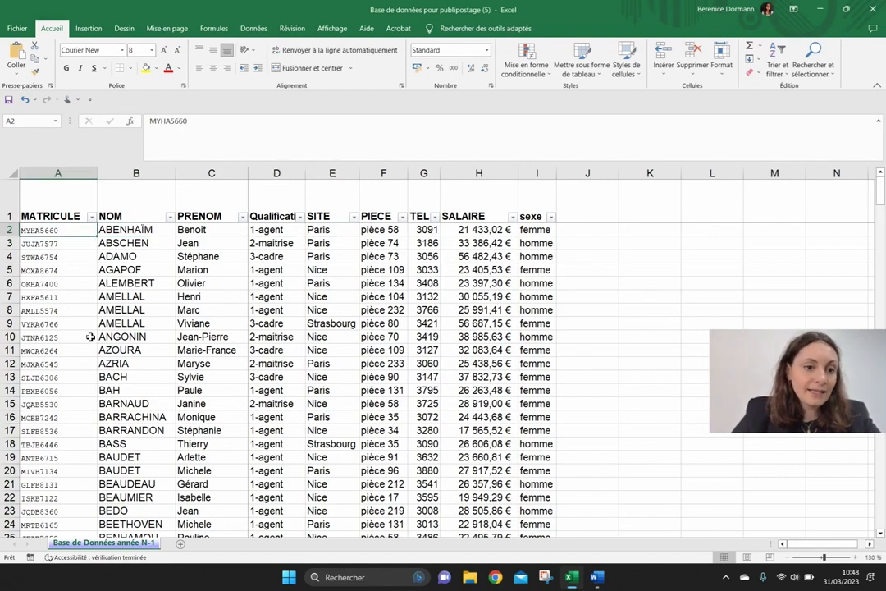
key("alt+Tab")
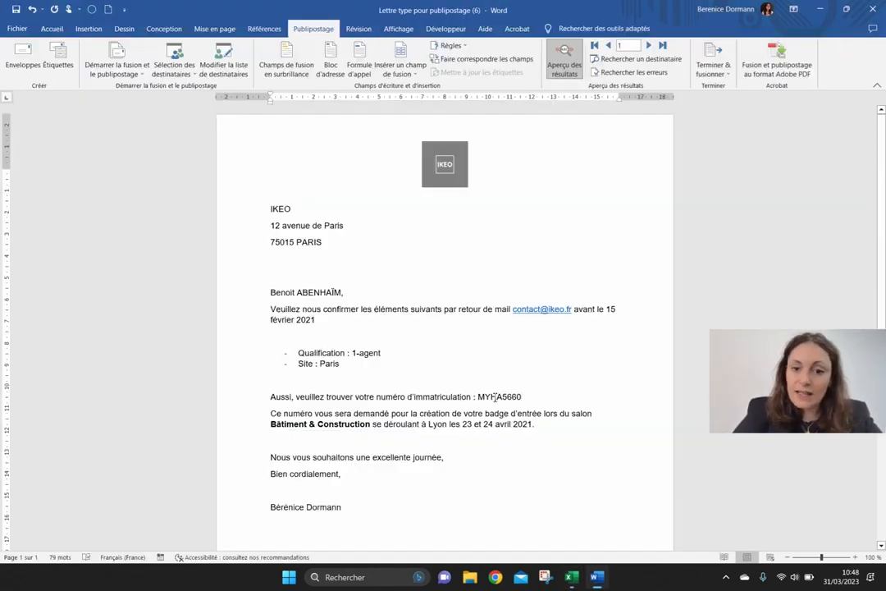
Step: Preview record 2 in the letter and compare its details with row 3 of the Excel database
left_click(648, 46)
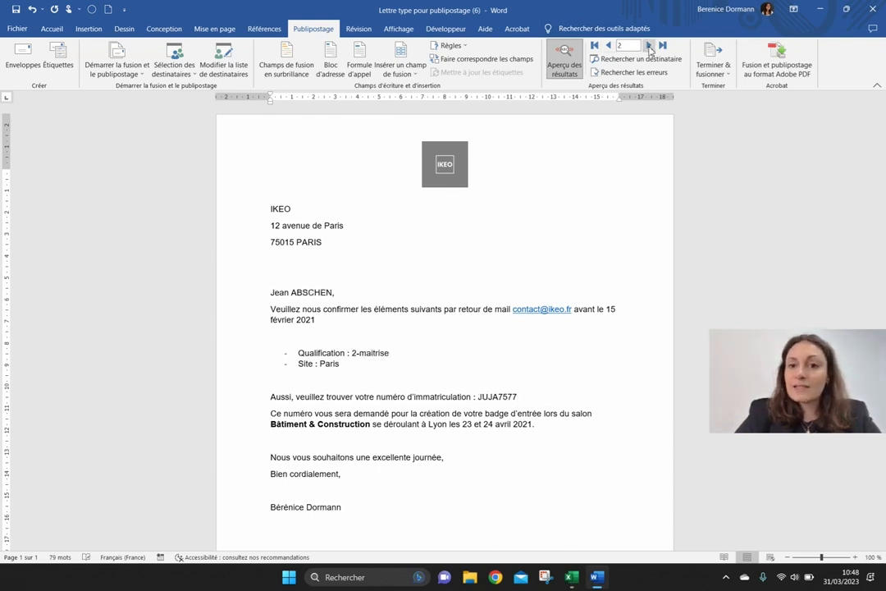
key("alt+Tab")
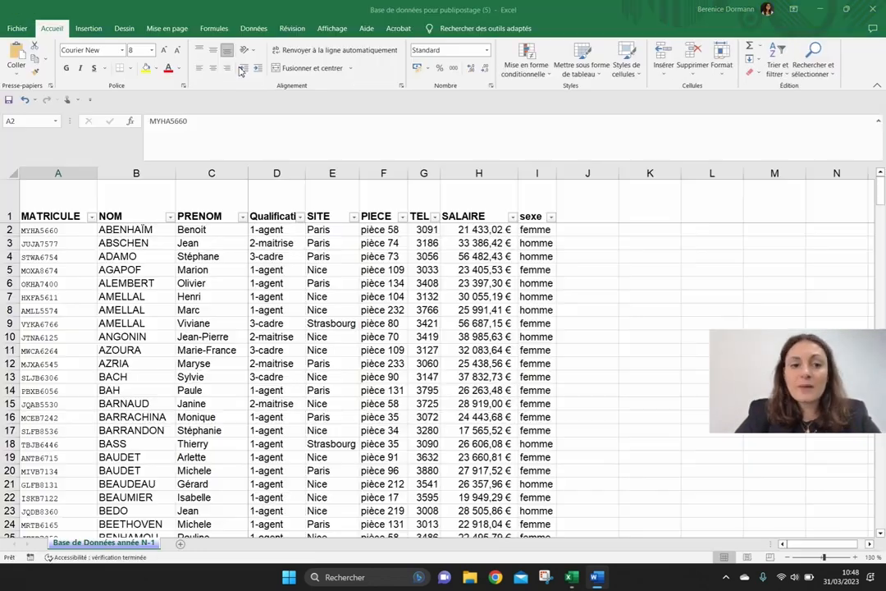
left_click(108, 248)
left_click(215, 246)
left_click(163, 249)
key("alt+Tab")
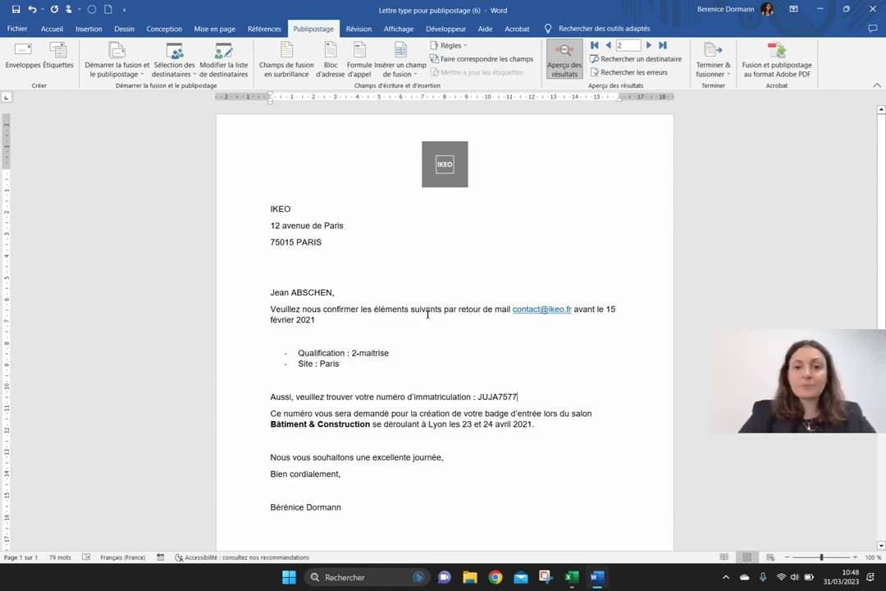
Step: Switch to the Excel database and select row 116 as a recipient to check
key("alt+Tab")
scroll(204, 345, "down", 13)
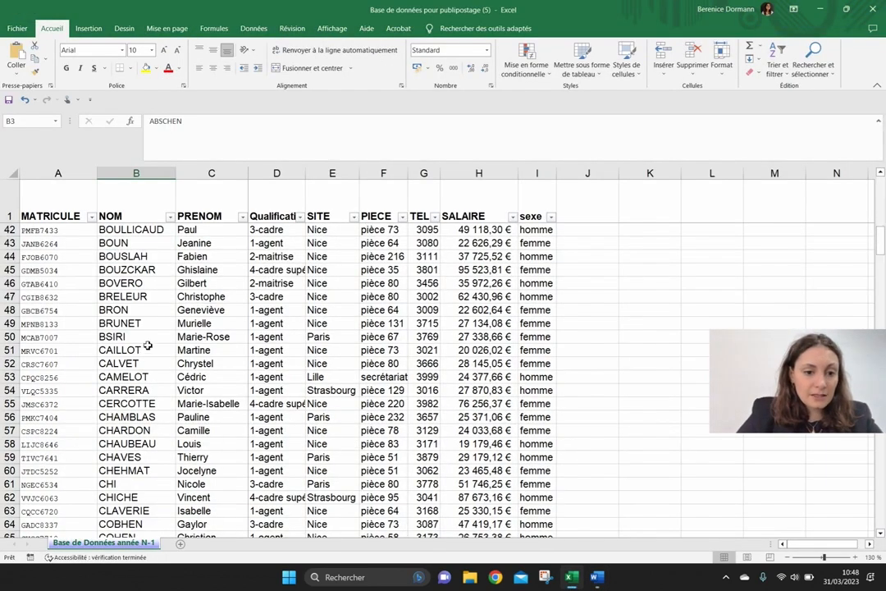
scroll(147, 345, "down", 14)
scroll(147, 345, "down", 7)
left_click(9, 418)
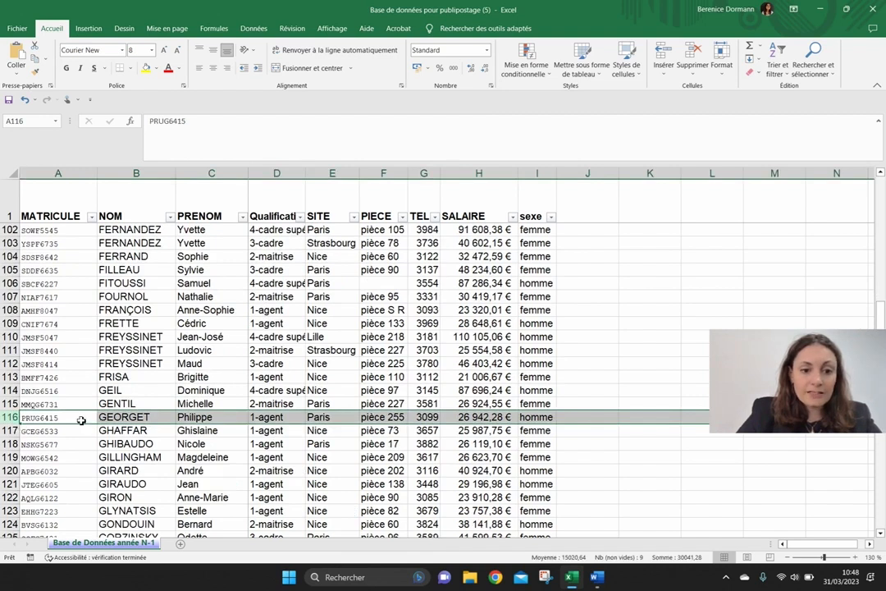
Step: Return to the Word letter, preview record 116, and browse the neighbouring recipients to reach record 115
key("alt+Tab")
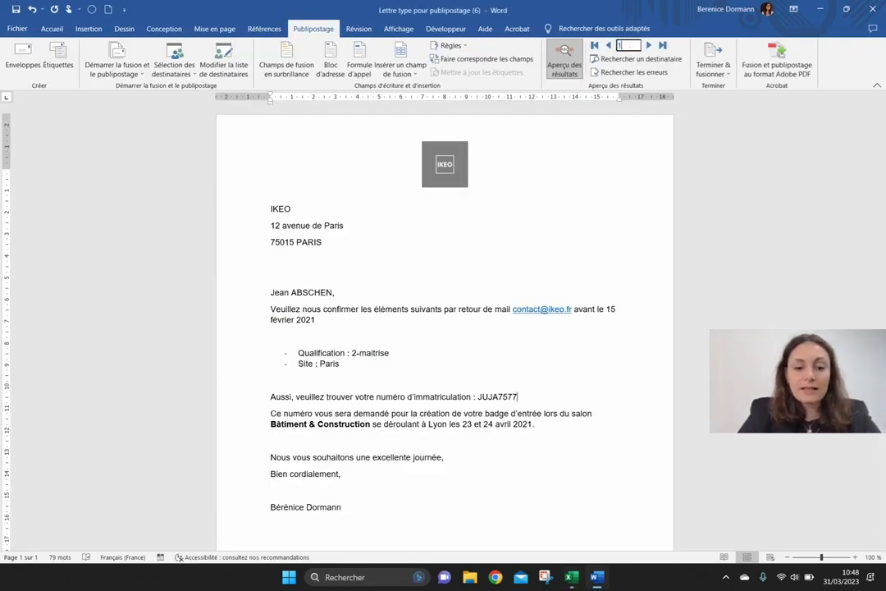
type("116")
key("Return")
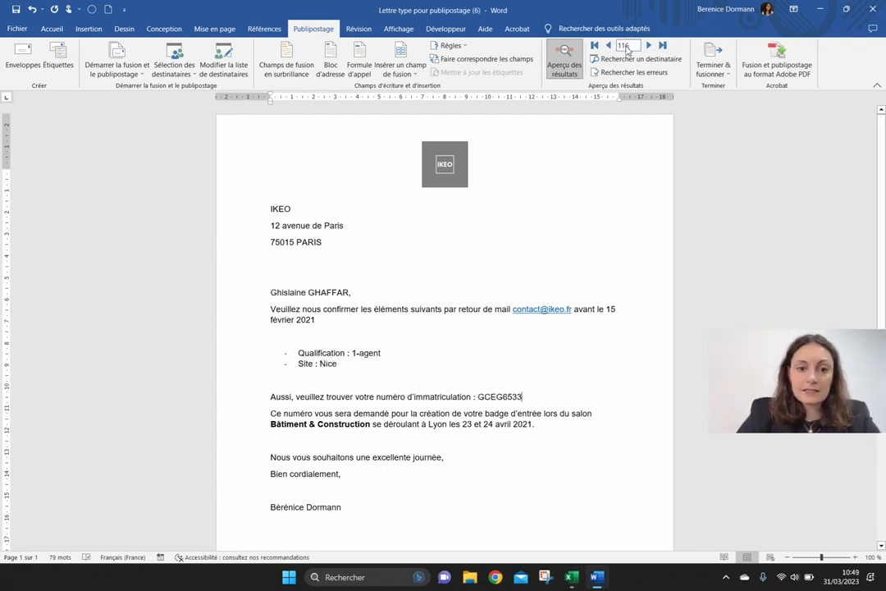
left_click(649, 46)
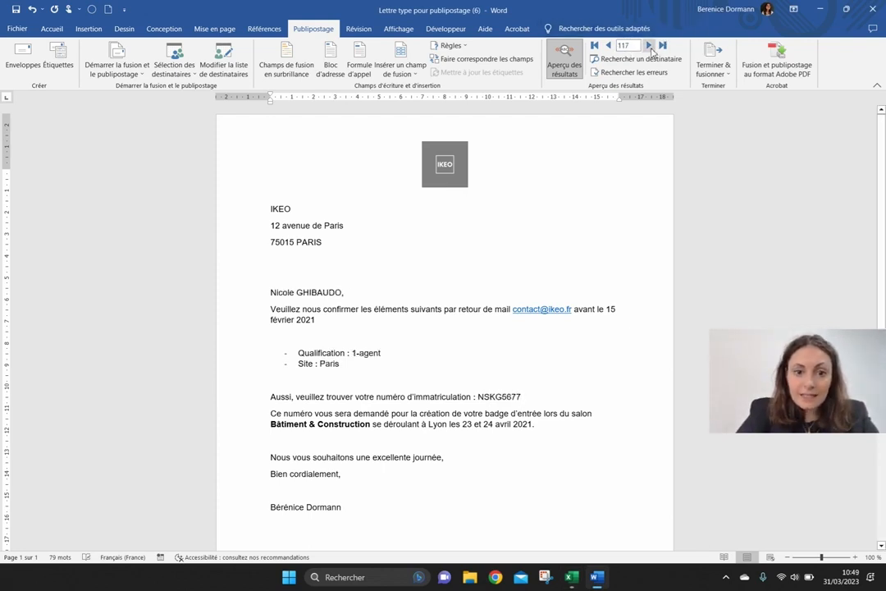
left_click(609, 47)
left_click(609, 46)
left_click(609, 47)
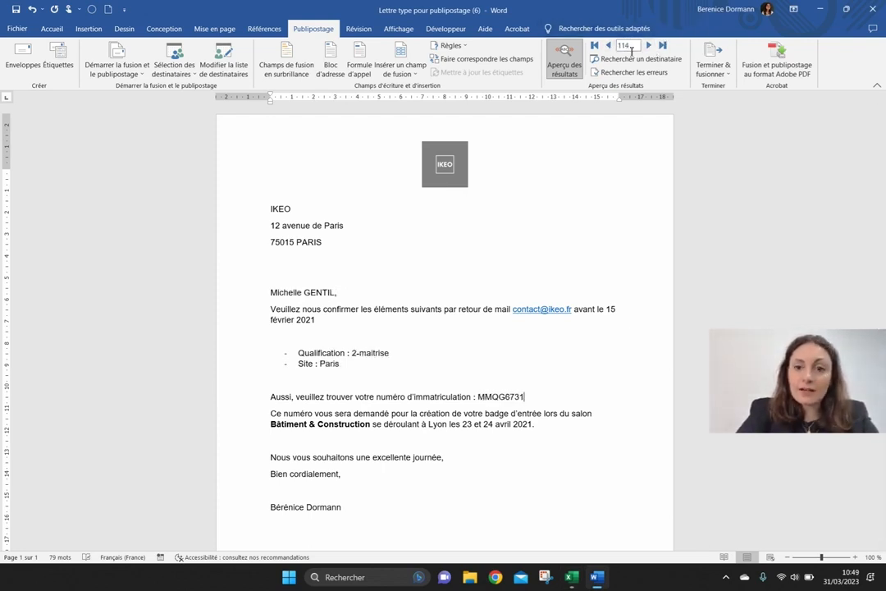
left_click(649, 46)
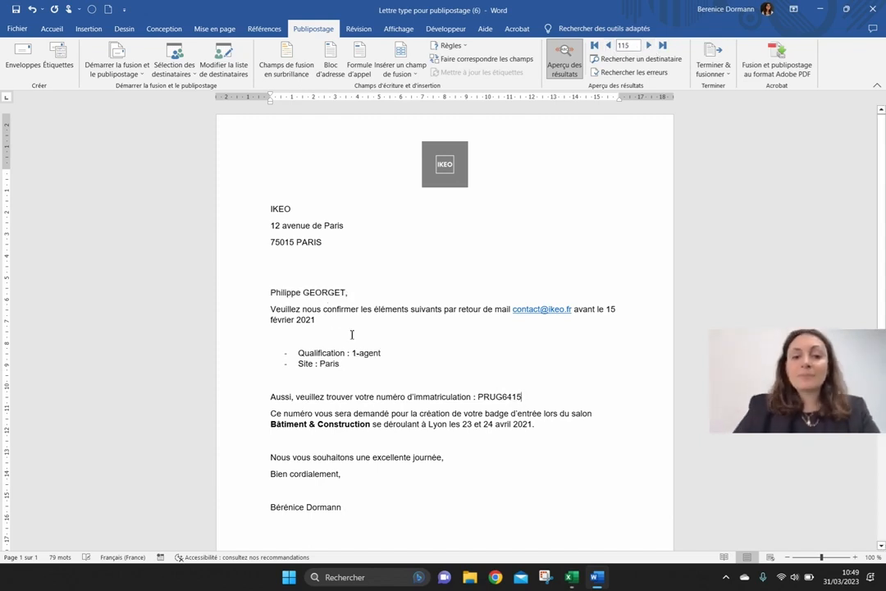
Step: Compare the previewed letter's qualification, site and registration number with the selected row of the Excel database
key("alt+Tab")
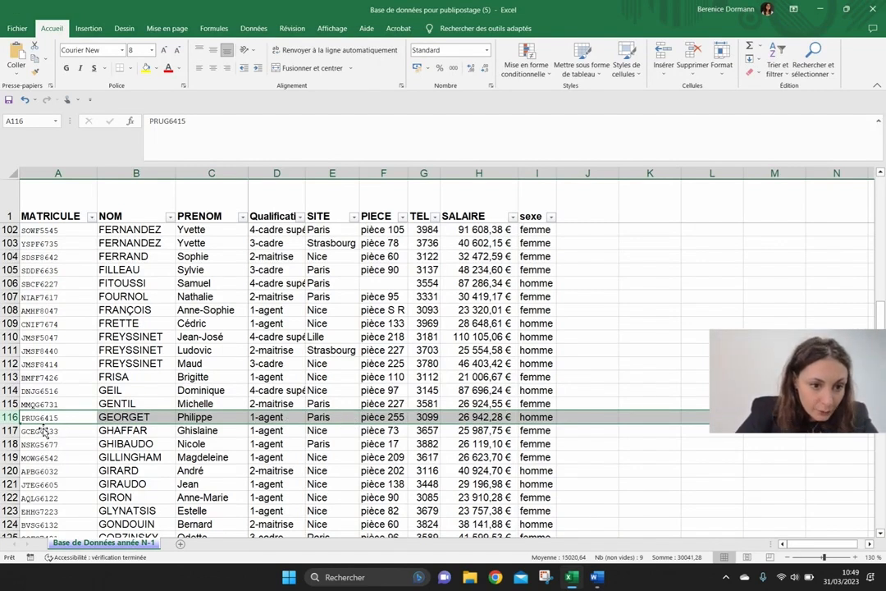
key("alt+Tab")
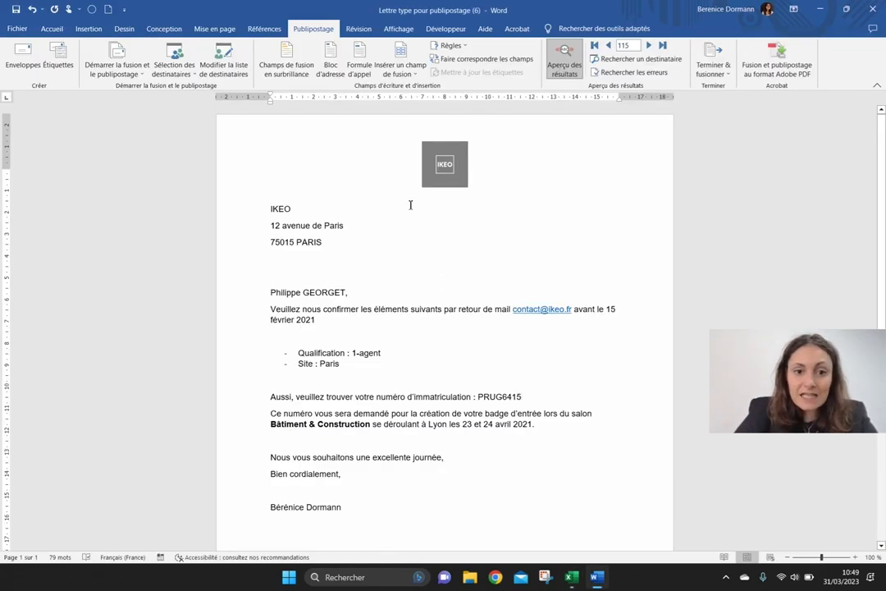
left_click(381, 356)
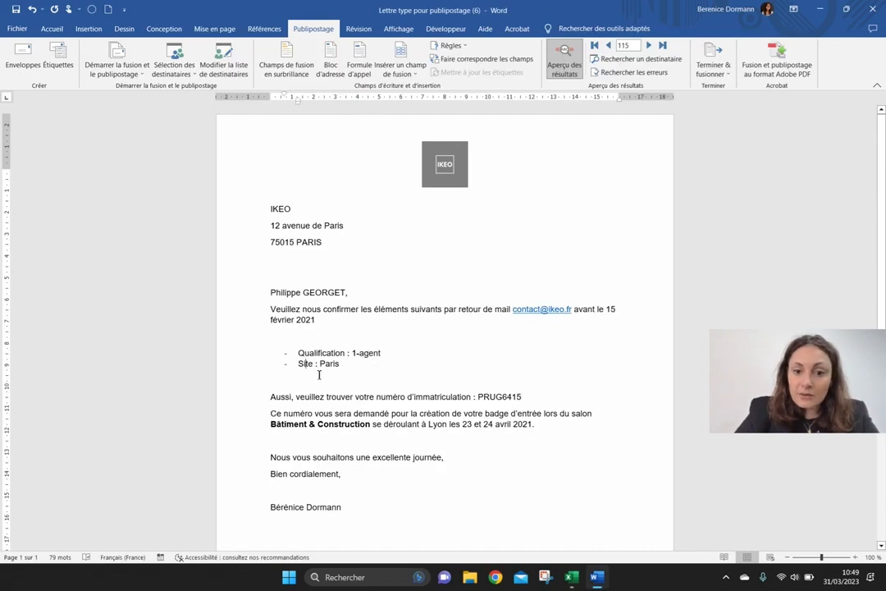
left_click(540, 400)
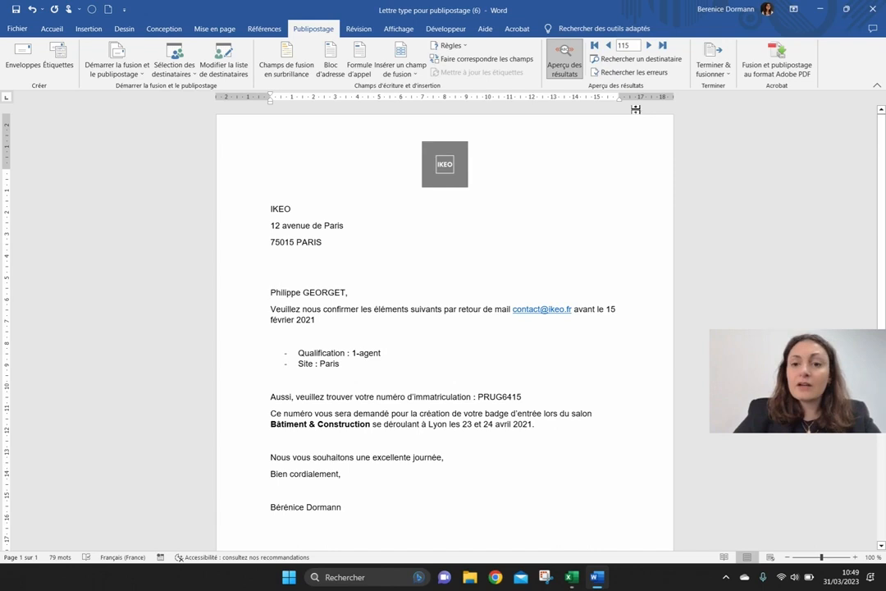
Step: Merge records 1 to 5 into a new document of individual letters
left_click(723, 74)
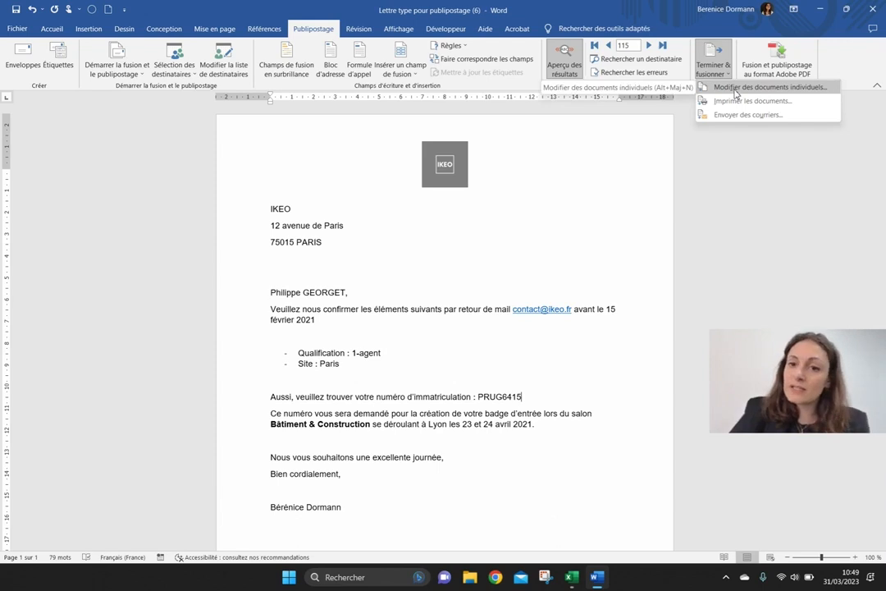
left_click(736, 89)
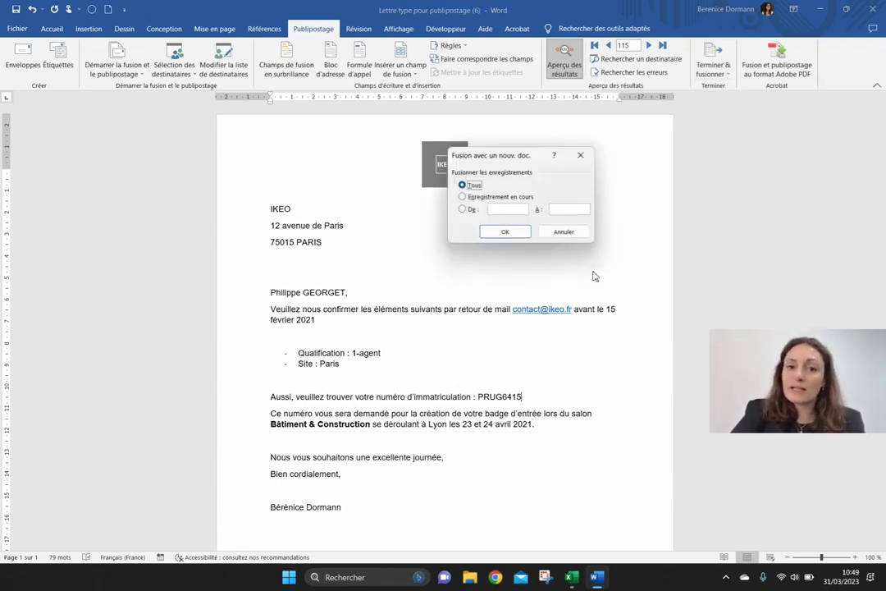
left_click(473, 201)
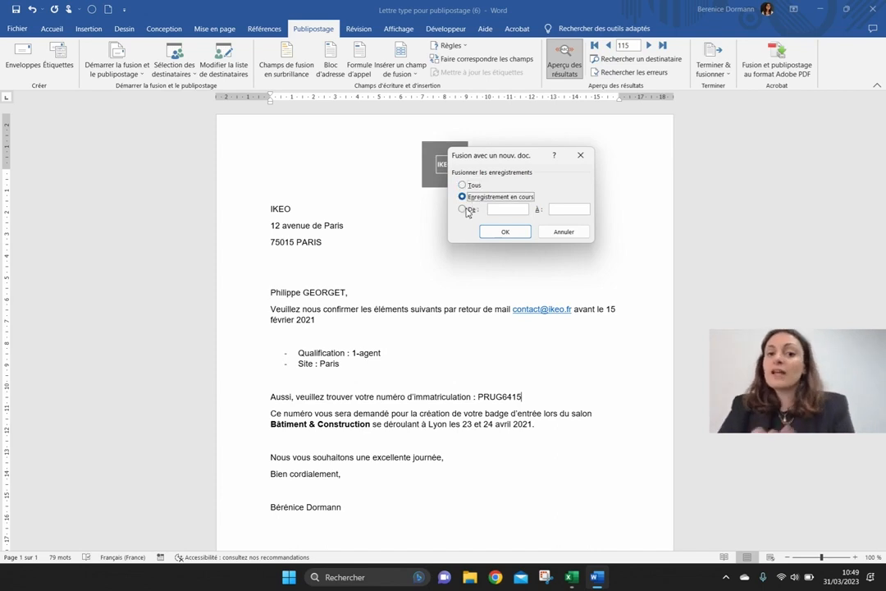
left_click(468, 185)
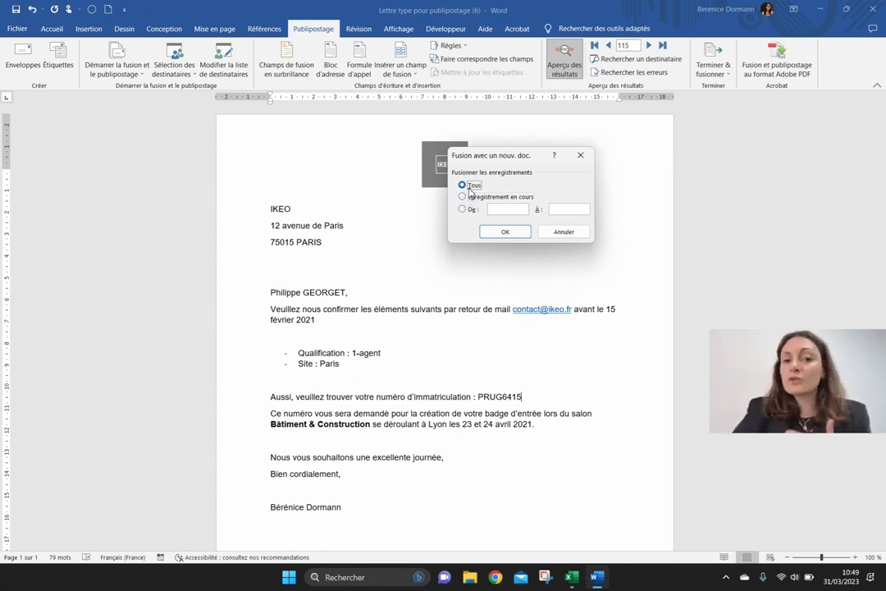
left_click(470, 210)
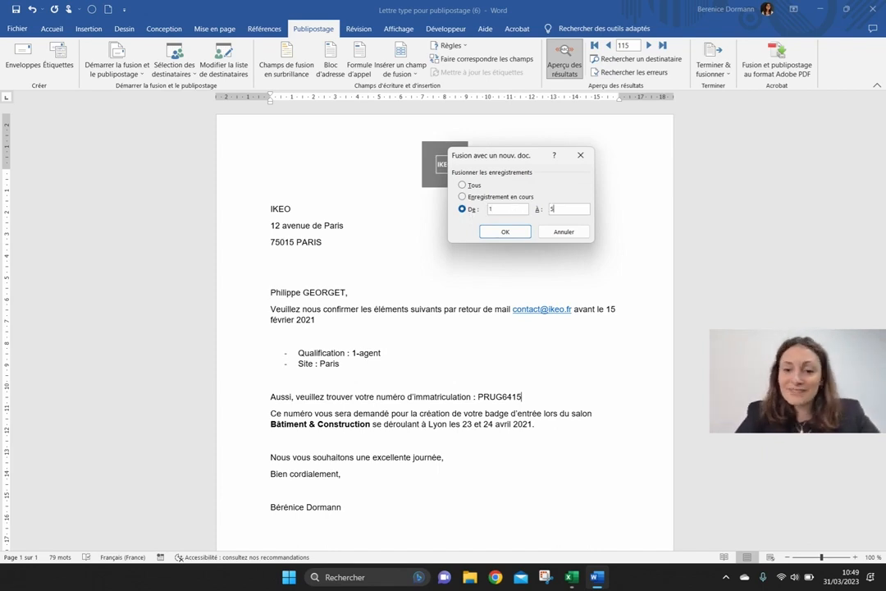
left_click(505, 233)
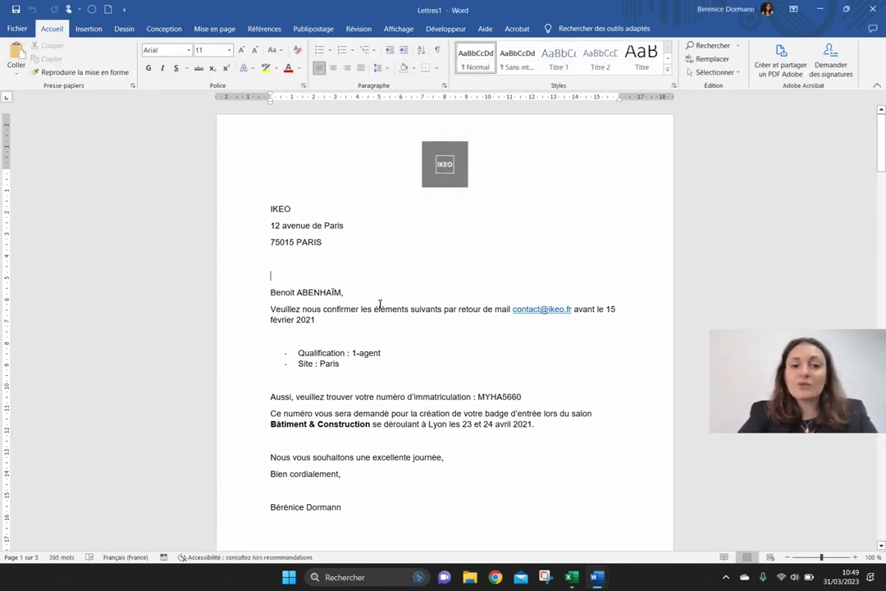
Step: Check the first few employees in the Excel database against the merged range and return to the Word letter
key("alt+Tab")
key("alt+Tab")
key("Tab")
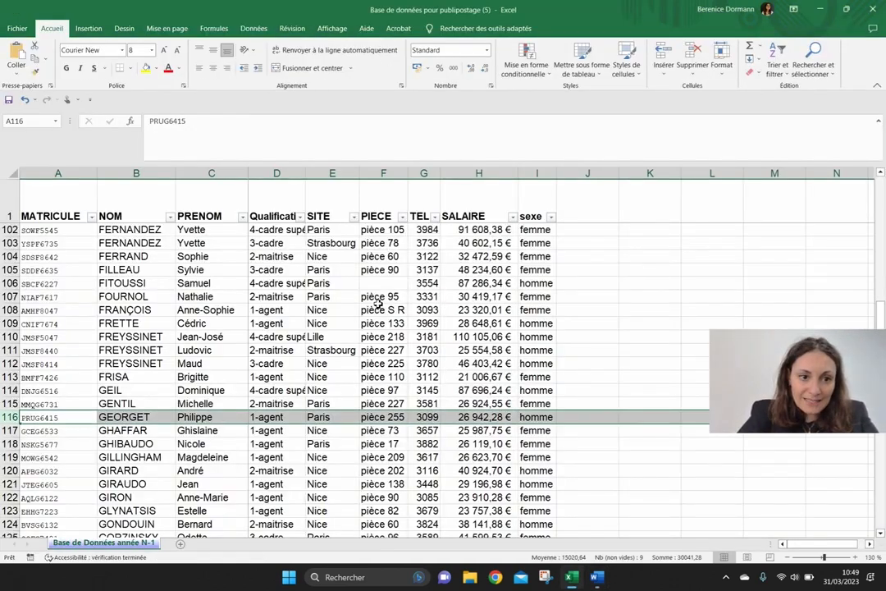
scroll(377, 303, "up", 20)
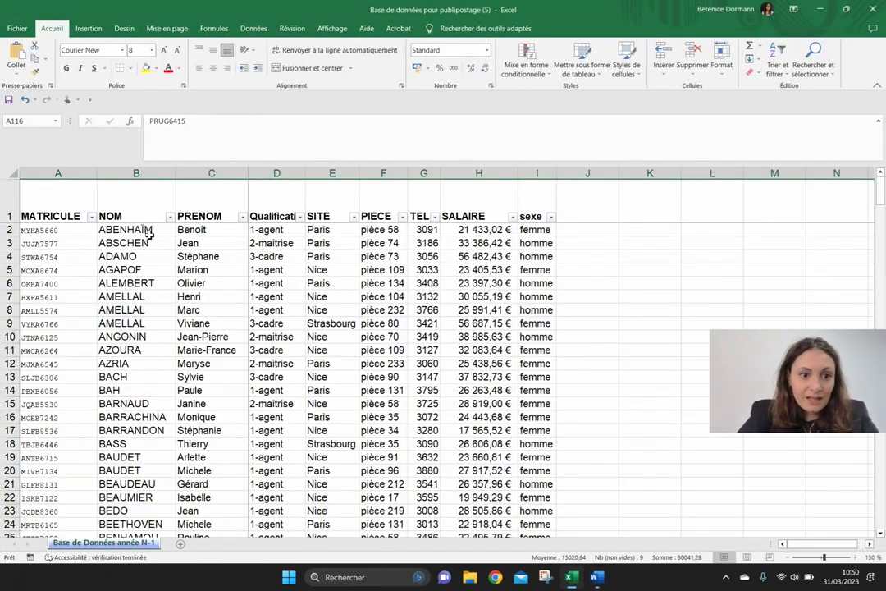
left_click(187, 232)
left_click(206, 244)
left_click(198, 257)
left_click(198, 273)
key("alt+Tab")
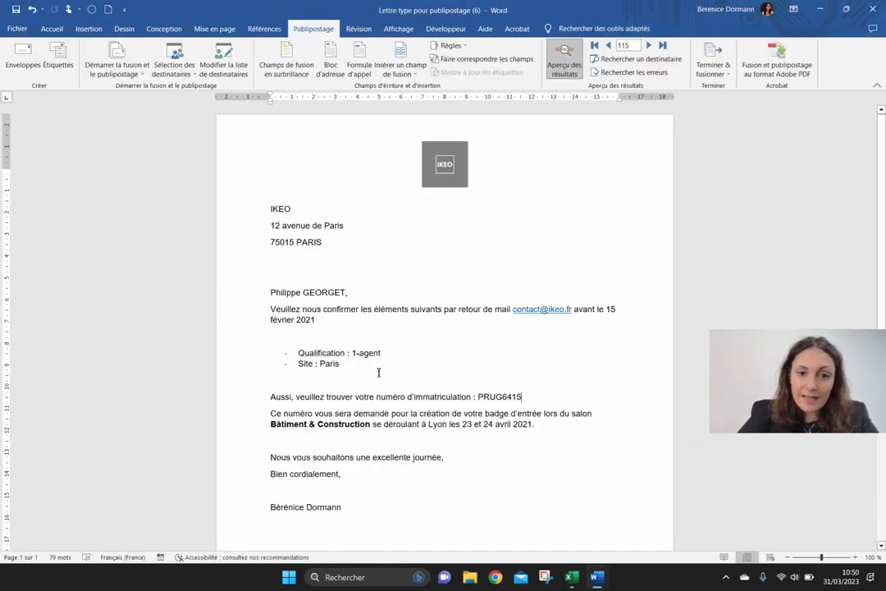
Step: Review each recipient's letter in the newly merged document and display that document's mail merge commands
key("alt+Tab")
key("Tab")
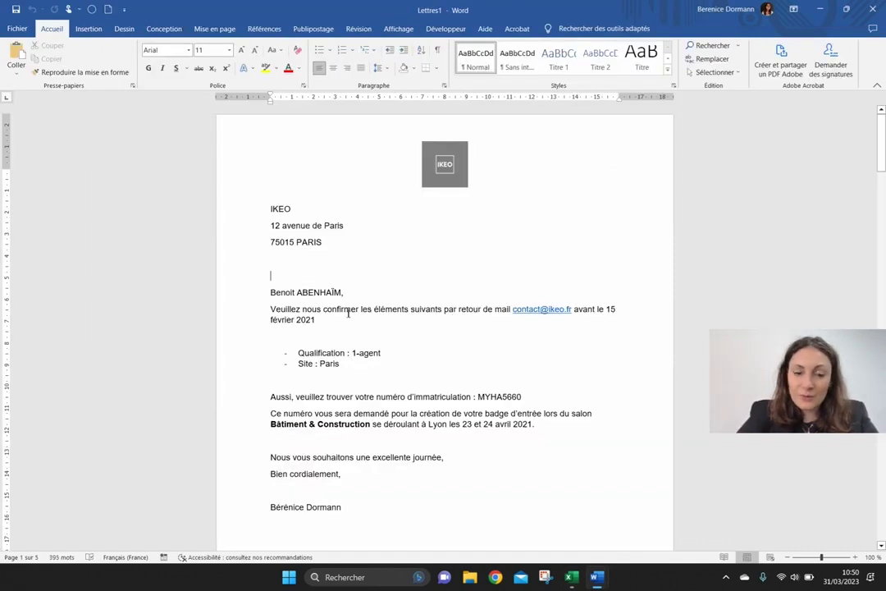
scroll(361, 309, "down", 15)
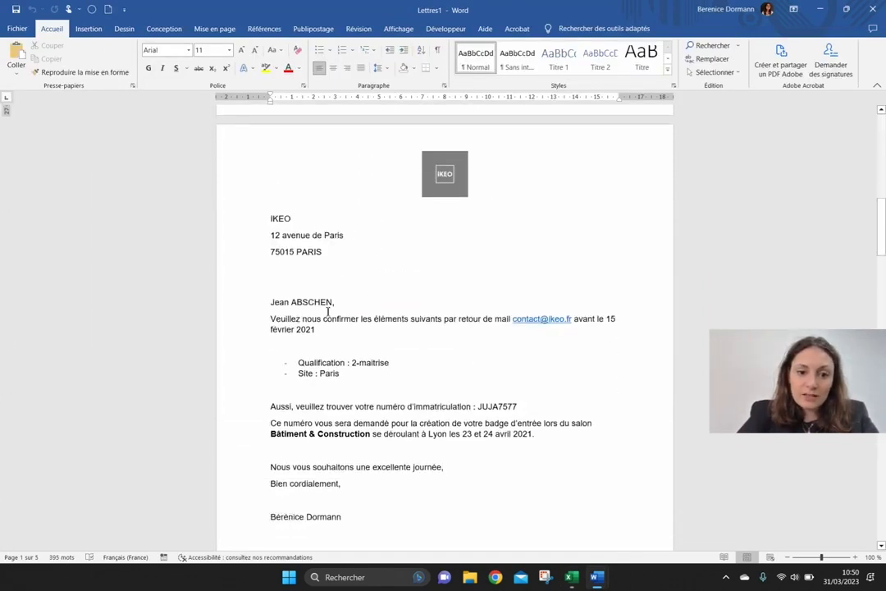
scroll(373, 306, "down", 15)
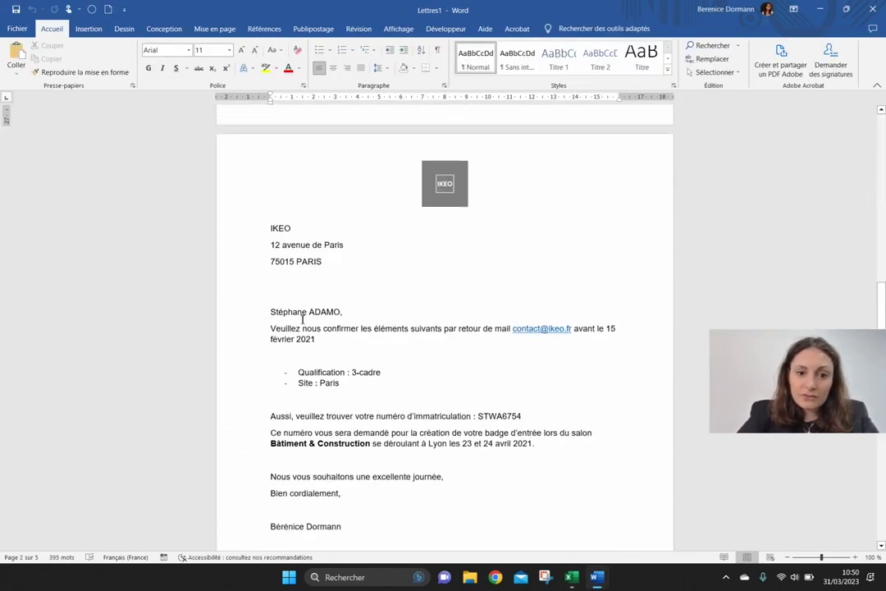
scroll(302, 320, "down", 15)
scroll(309, 305, "down", 15)
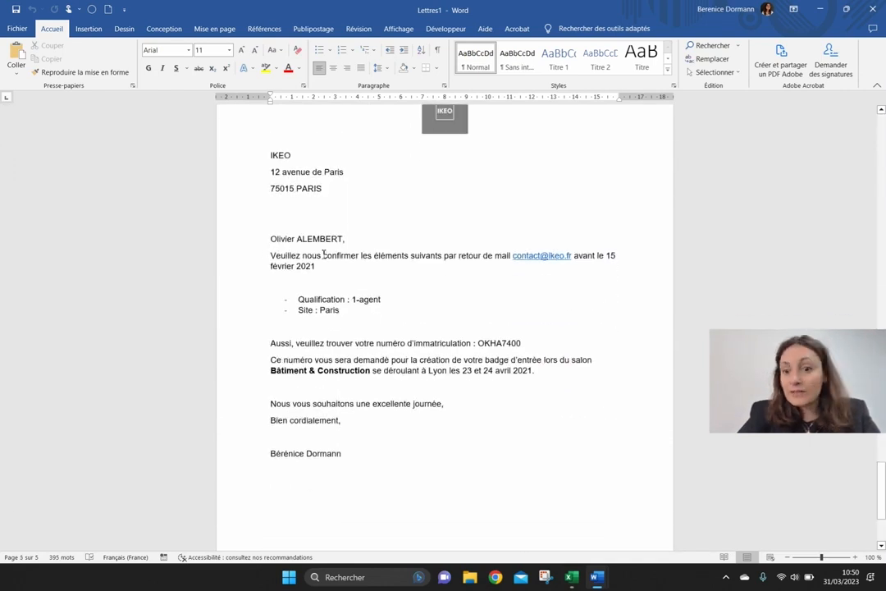
scroll(354, 273, "down", 5)
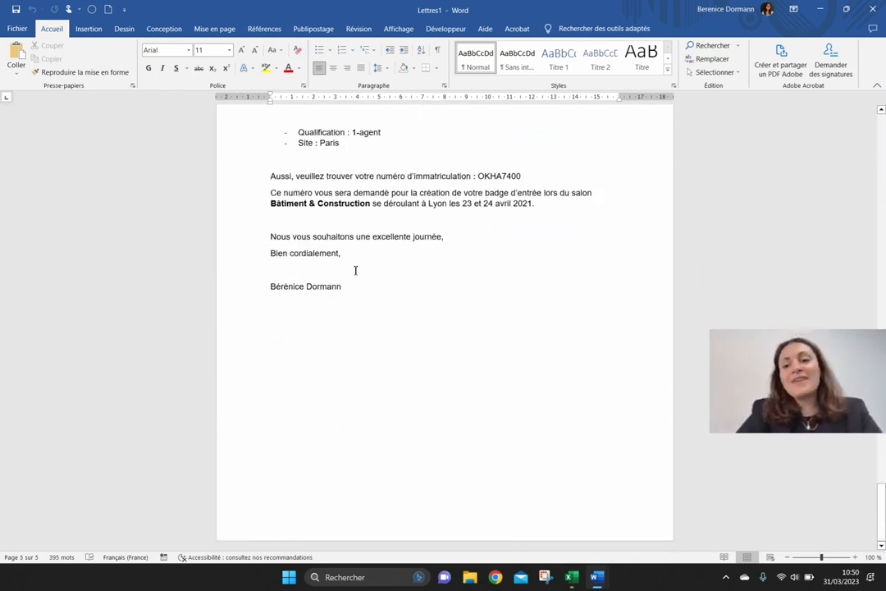
scroll(354, 270, "up", 3)
scroll(342, 296, "down", 12)
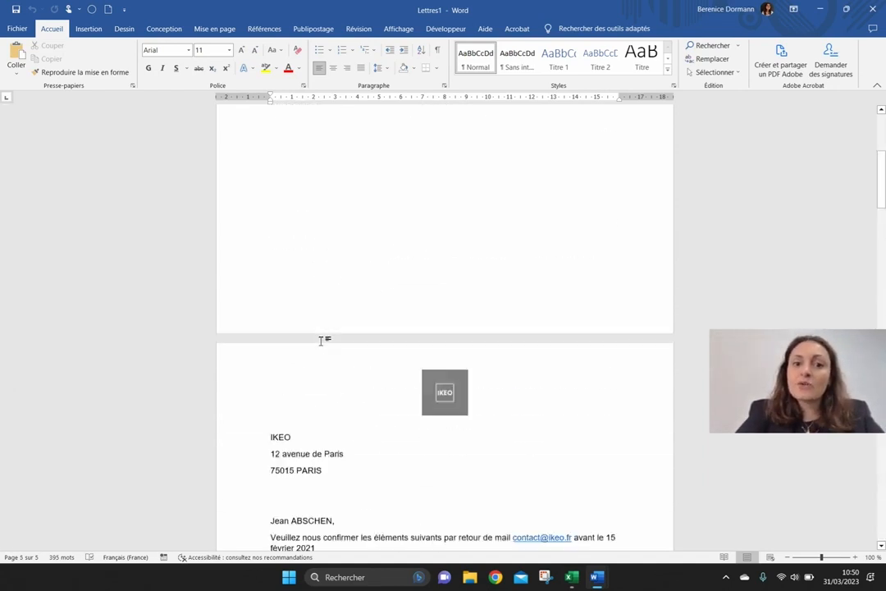
scroll(326, 336, "up", 1)
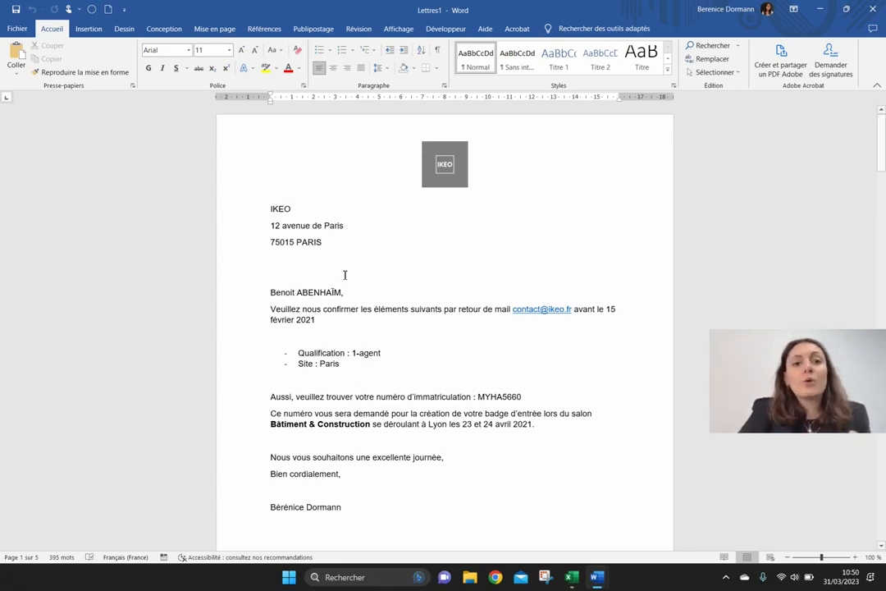
left_click(313, 28)
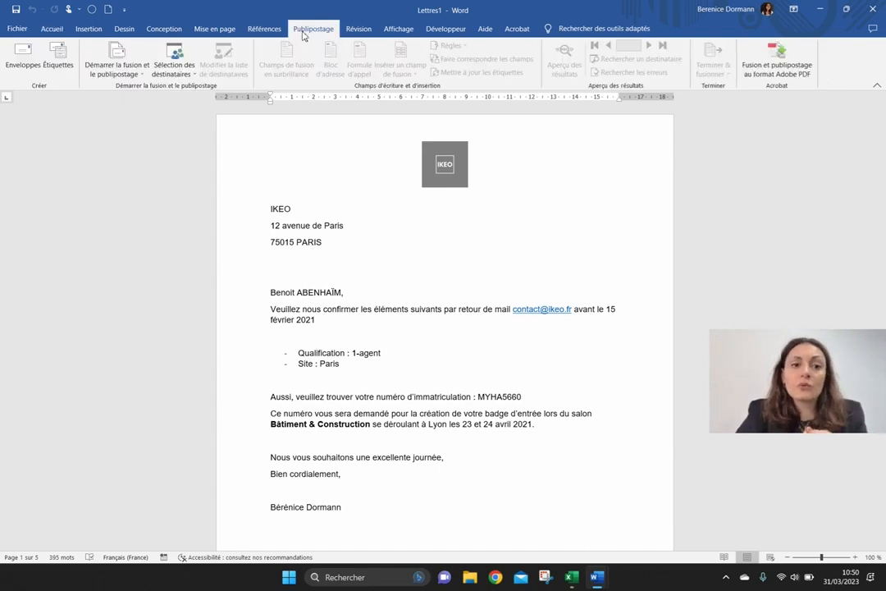
Step: Attach an existing Excel workbook from the Téléchargements folder as the recipient list, using the table 'Base de Données année N-1$'
left_click(174, 69)
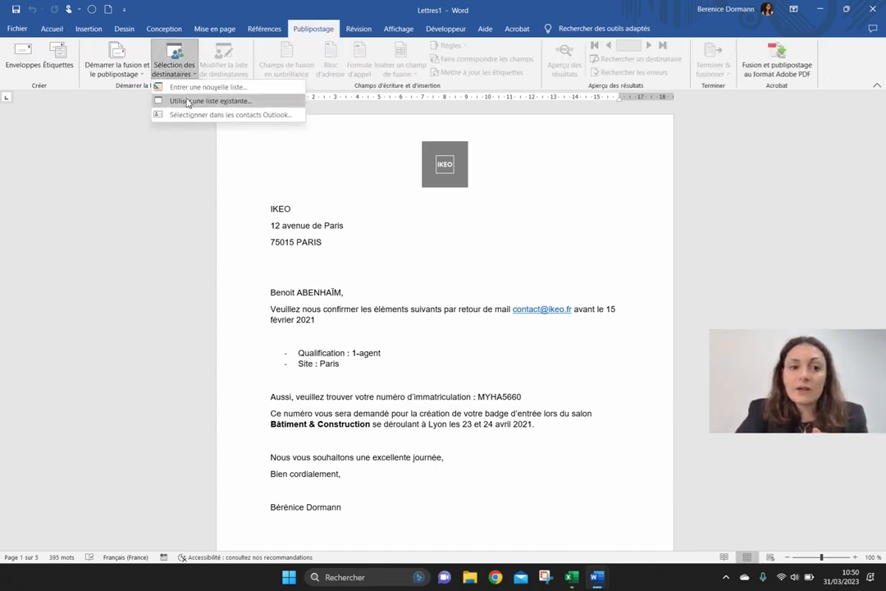
left_click(188, 103)
scroll(52, 164, "up", 2)
left_click(58, 150)
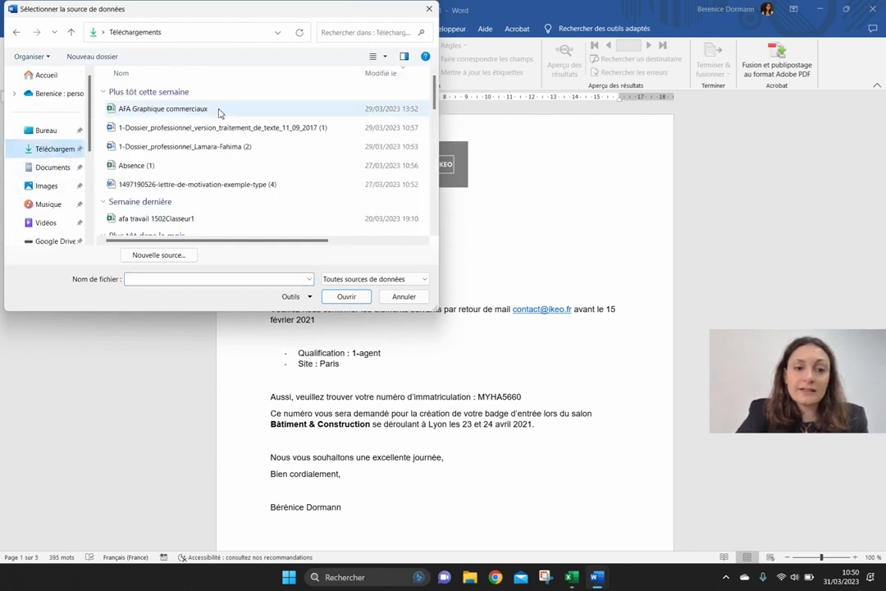
double_click(188, 127)
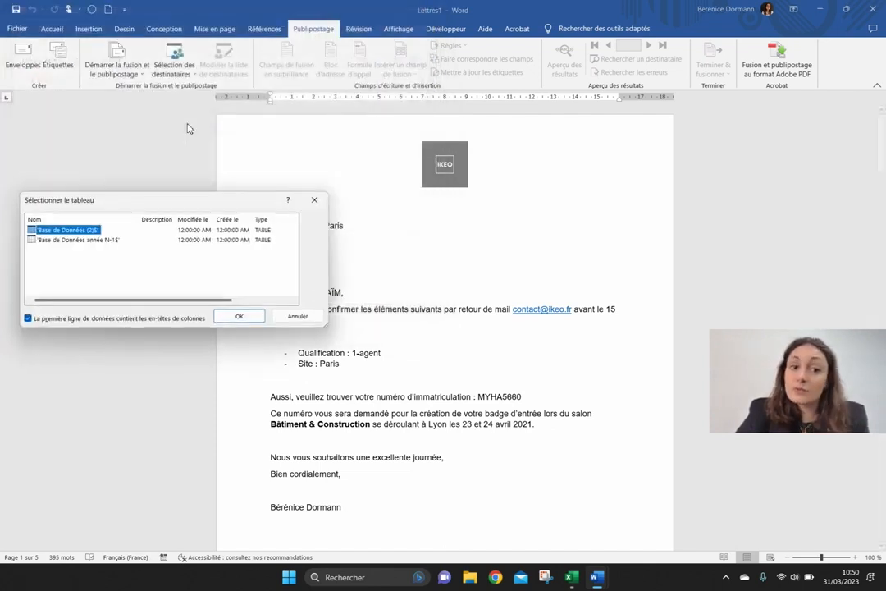
double_click(107, 239)
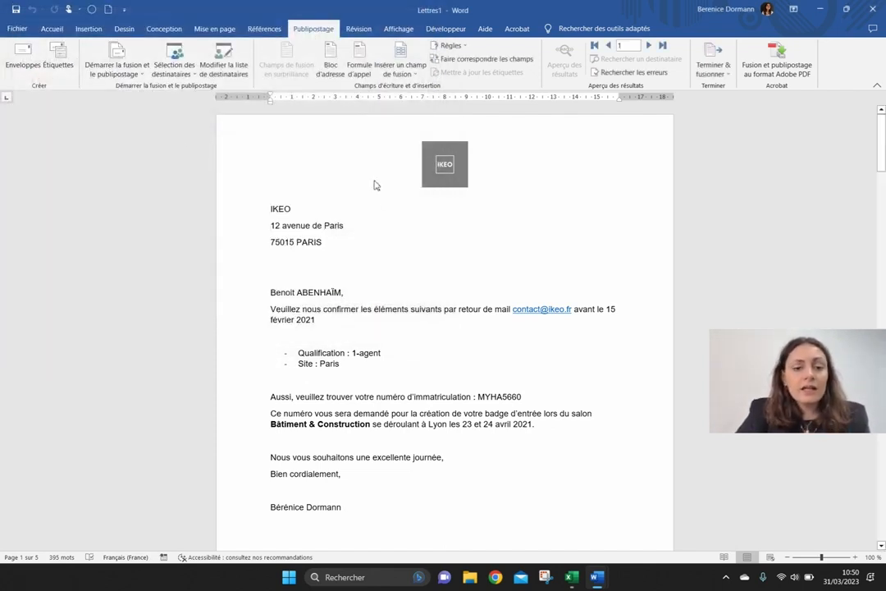
Step: Examine the merge fields available from the attached list and the options for finishing the merge
left_click(399, 69)
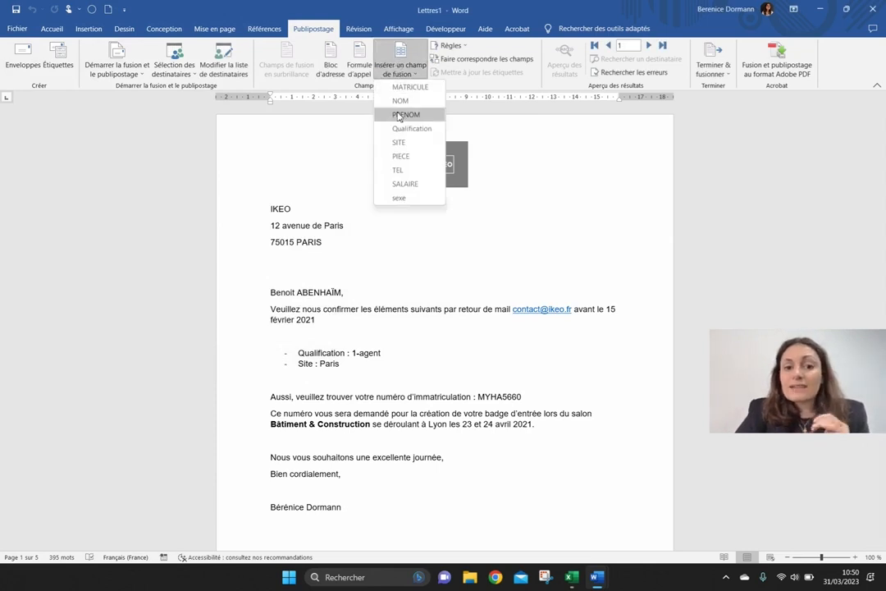
left_click(424, 307)
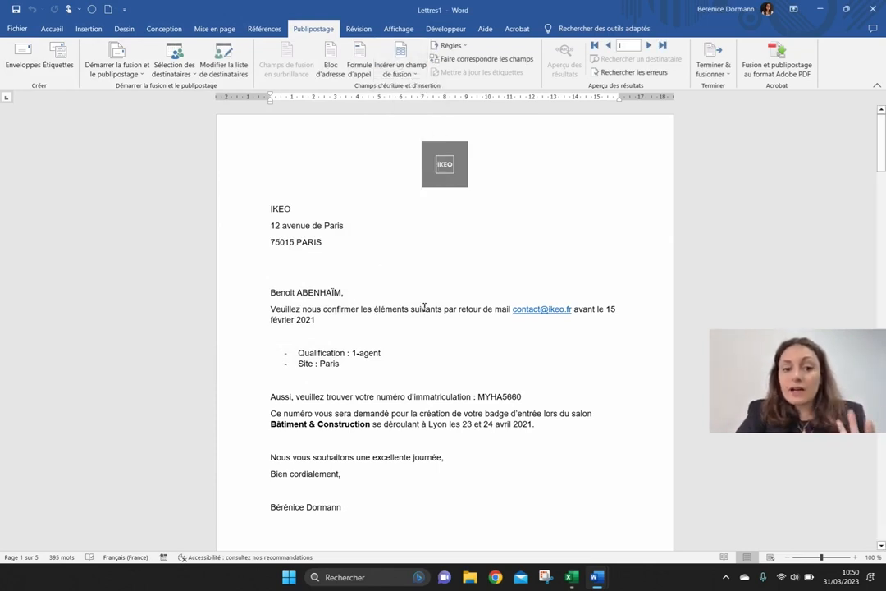
left_click(468, 441)
left_click(474, 460)
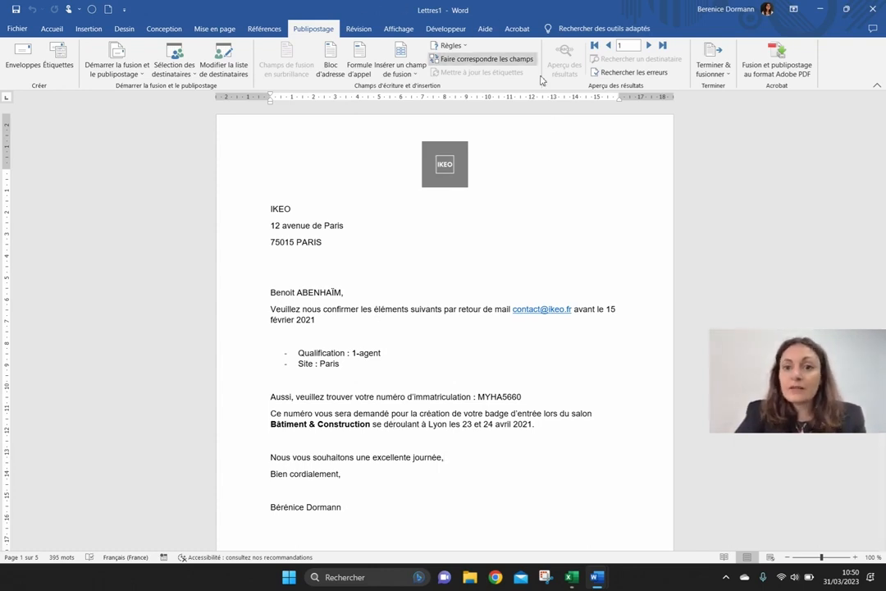
left_click(704, 73)
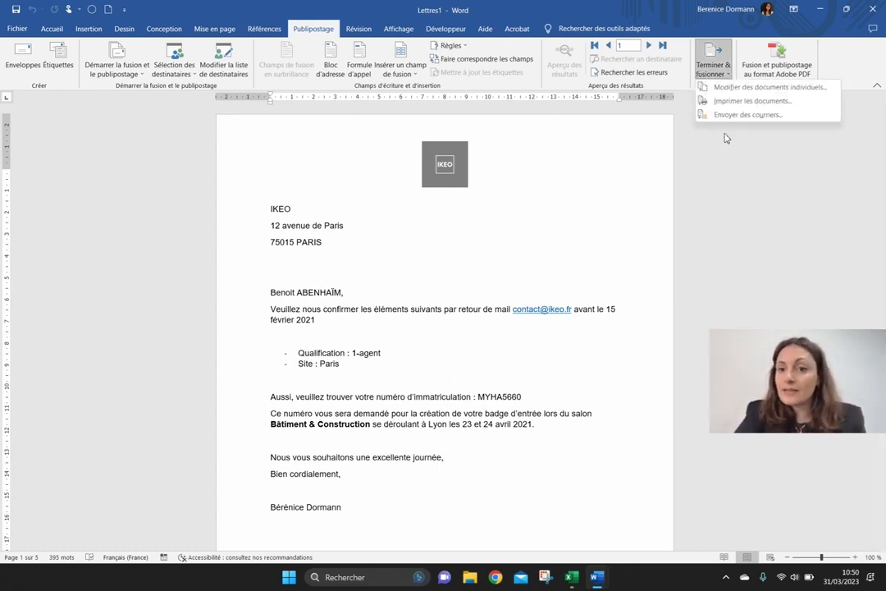